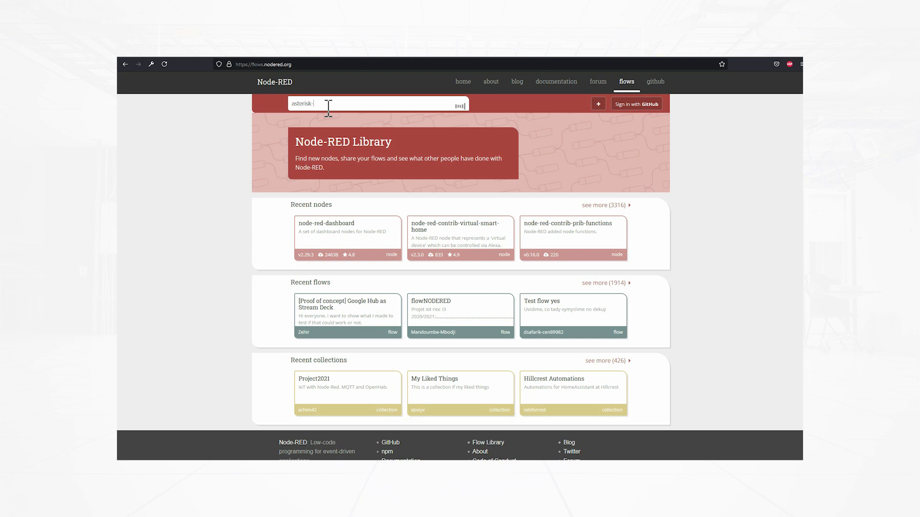
Search the library for ami-manager and read the node-red-asterisk-ami-manager install, usage and licence details
type("ami-manager")
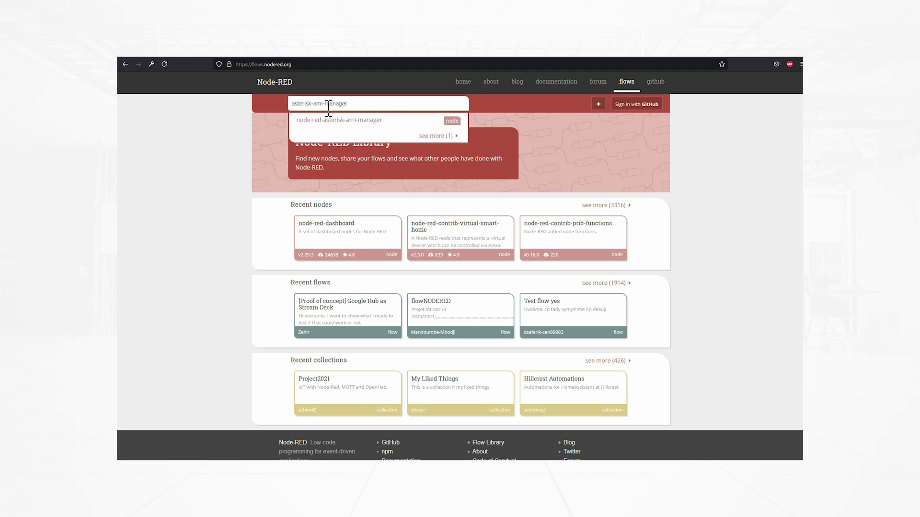
left_click(338, 119)
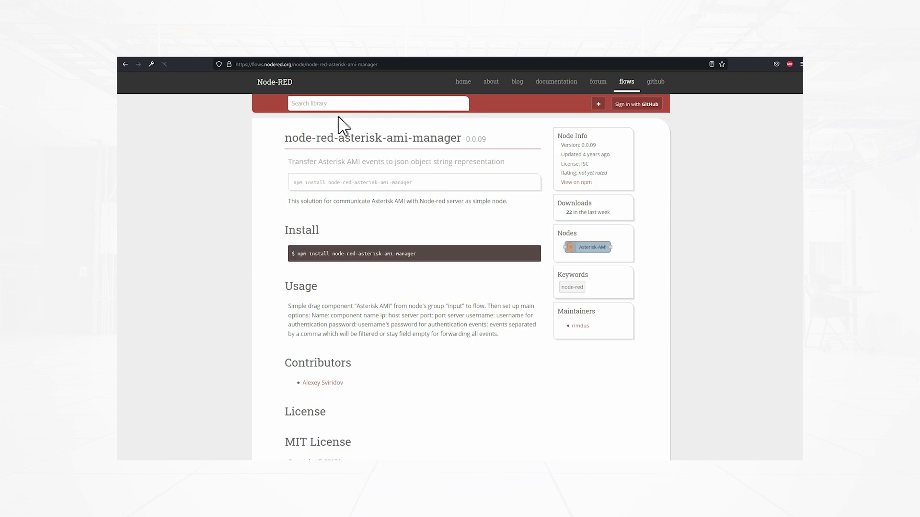
scroll(696, 213, "down", 3)
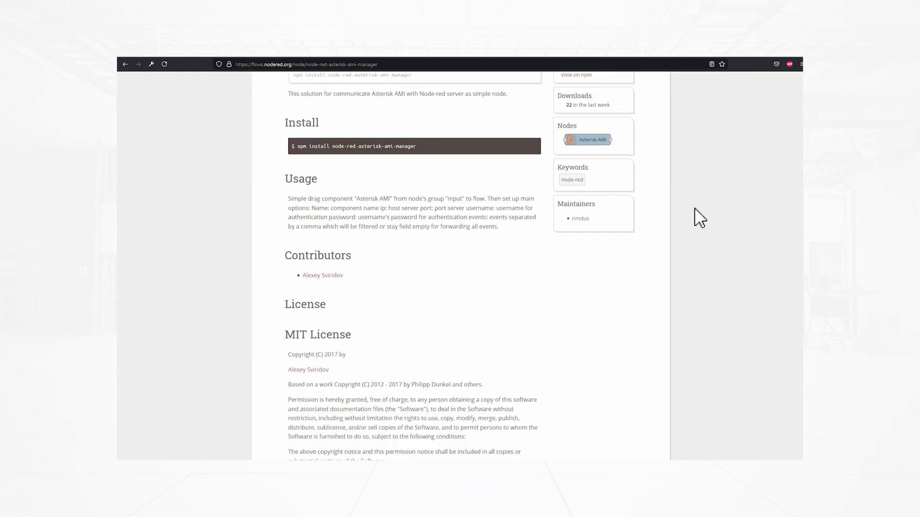
scroll(699, 218, "down", 4)
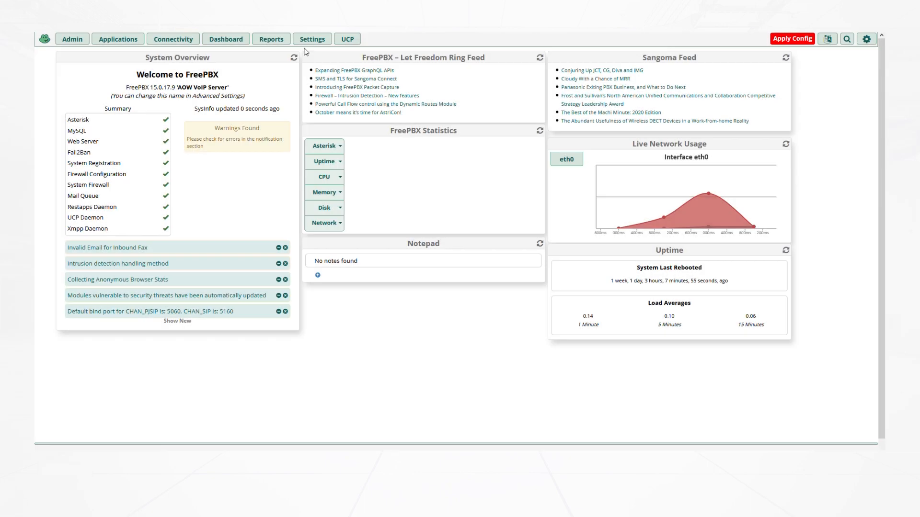
Add a FreePBX Asterisk Manager user named Ami-Nodered with its secret and submit it
left_click(312, 40)
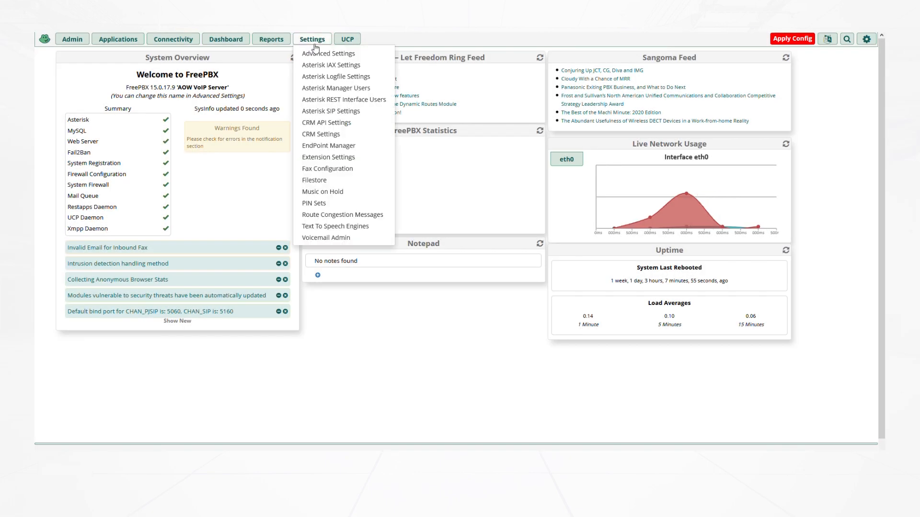
left_click(313, 91)
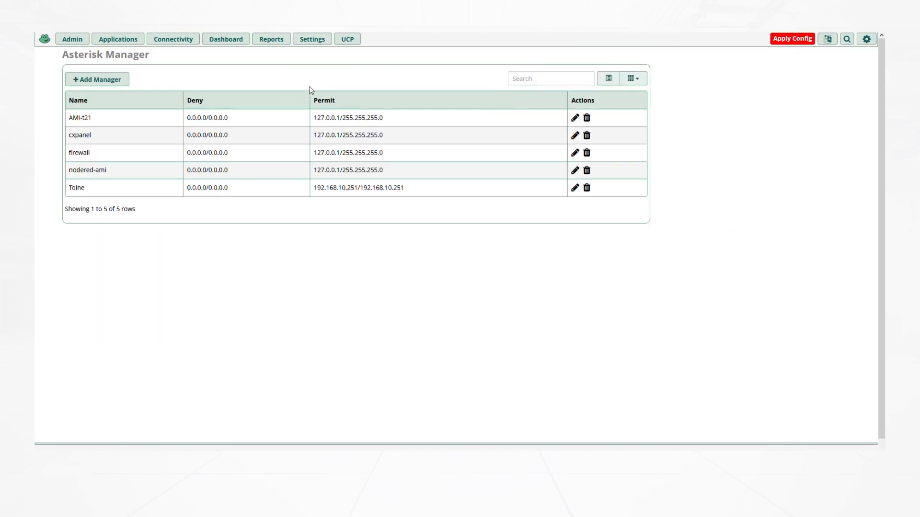
left_click(95, 83)
left_click(256, 114)
type("Ami-Nodered")
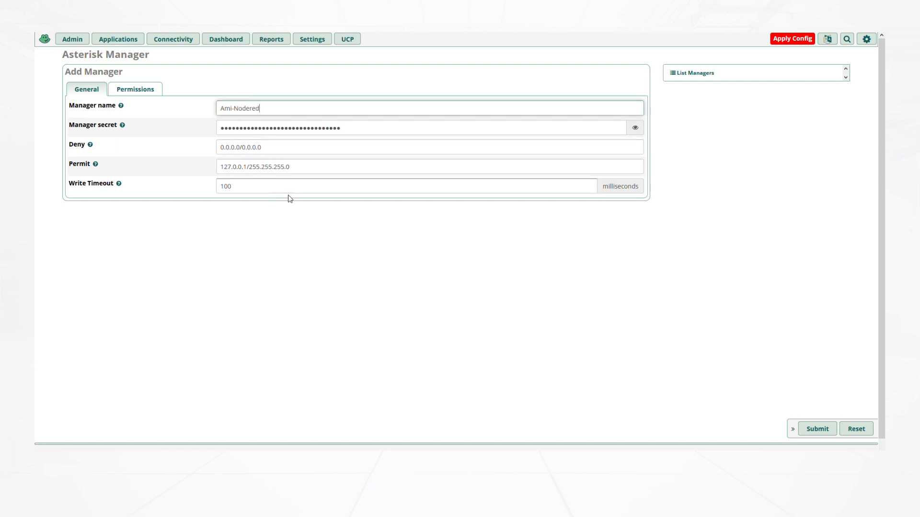
left_click(812, 429)
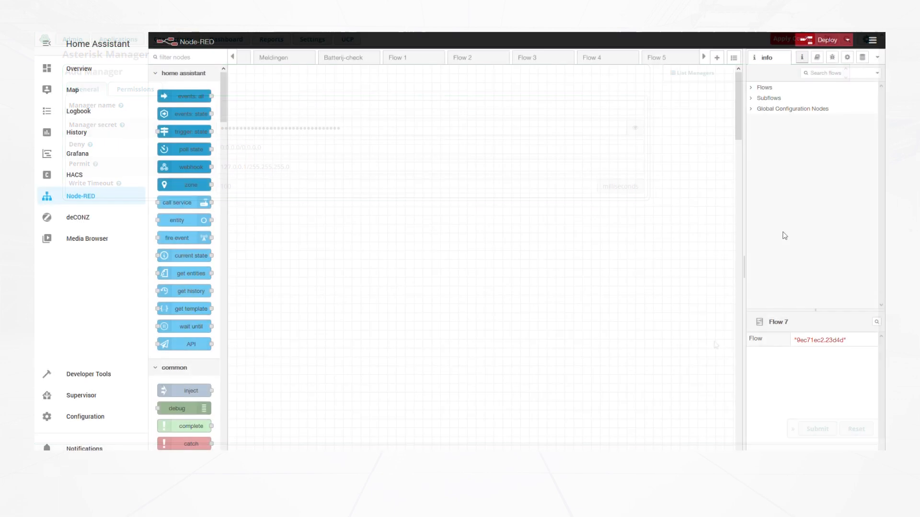
left_click(873, 41)
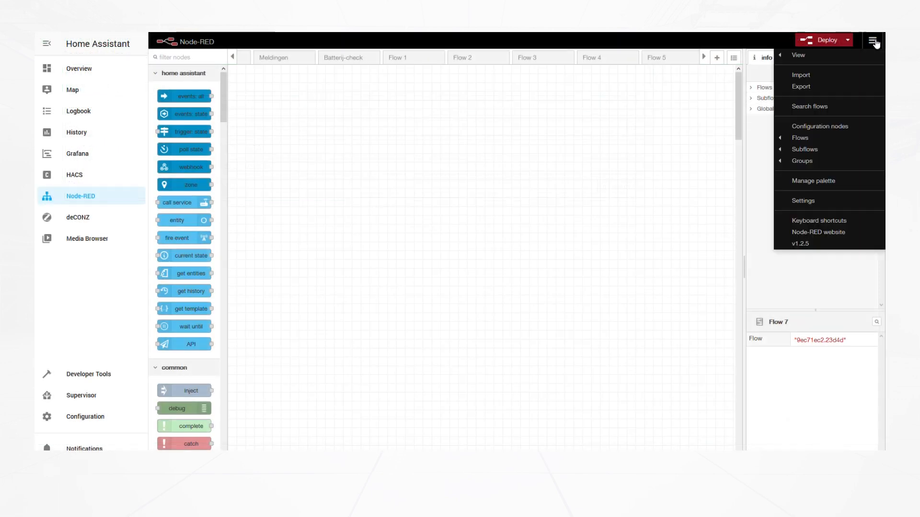
left_click(823, 187)
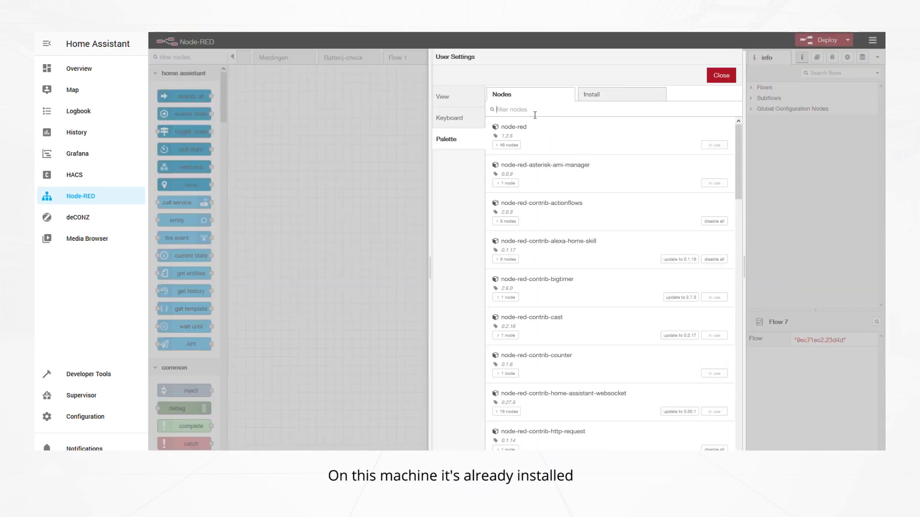
type("ami")
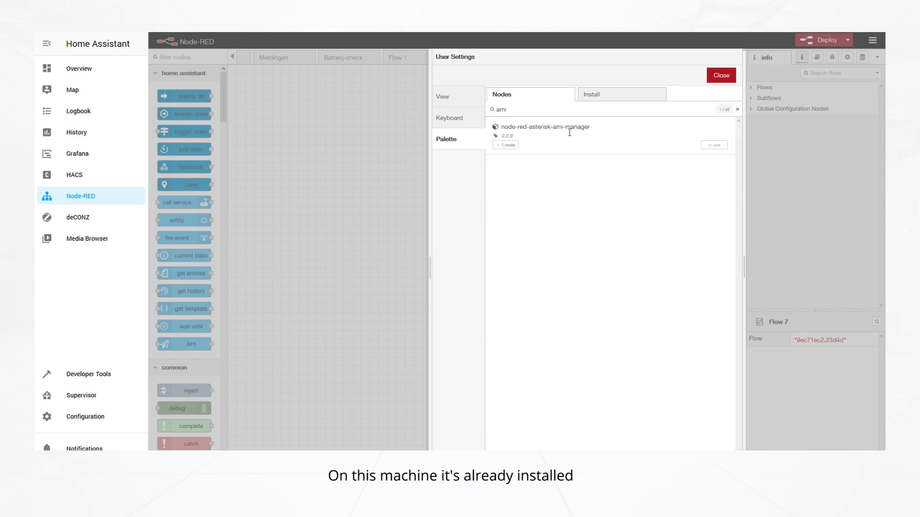
left_click(510, 145)
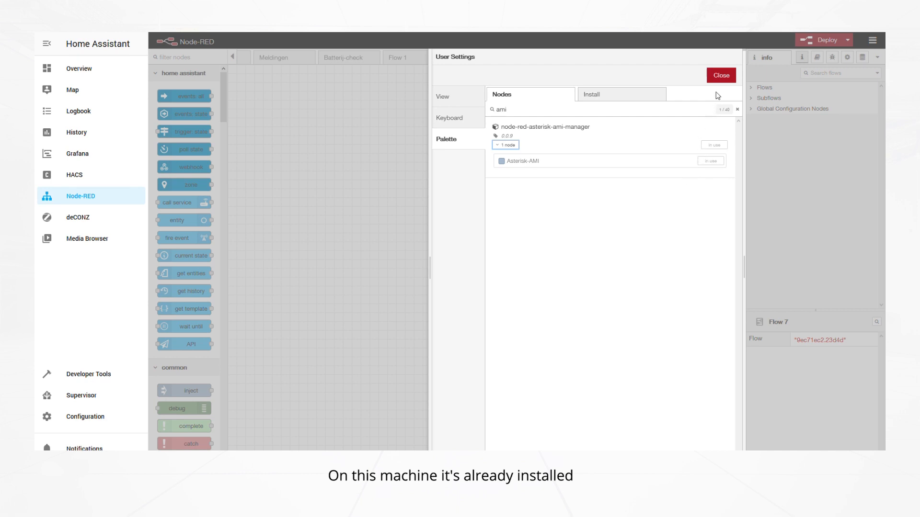
left_click(721, 76)
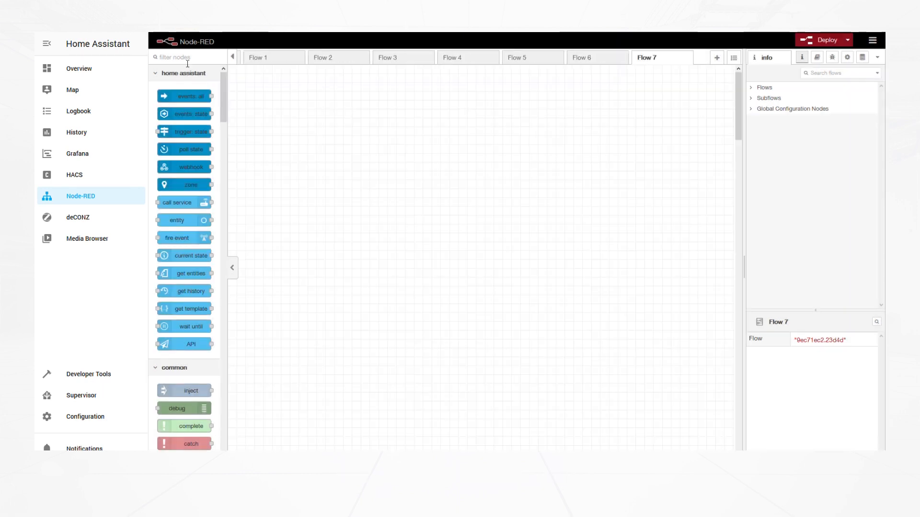
Filter the palette for ami and place an Asterisk-AMI node in the middle of Flow 7
left_click(183, 65)
type("ami")
left_click_drag(202, 91, 502, 219)
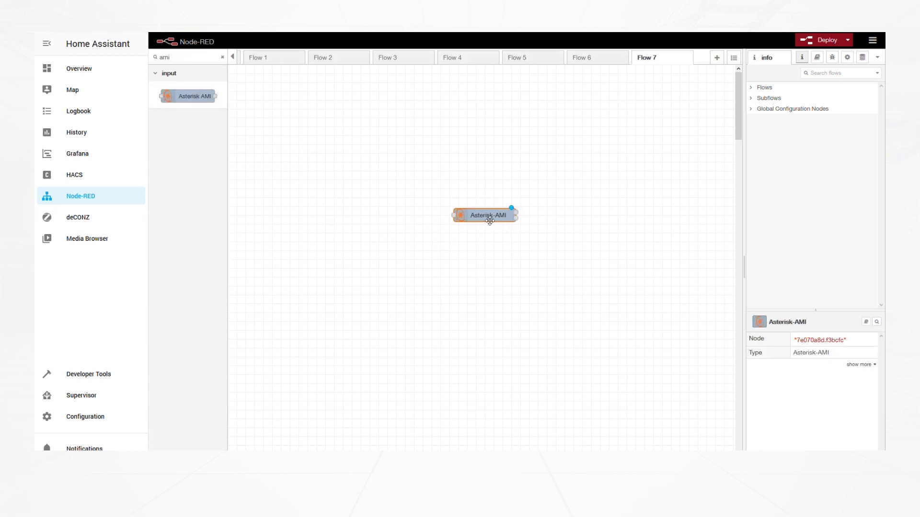
double_click(491, 220)
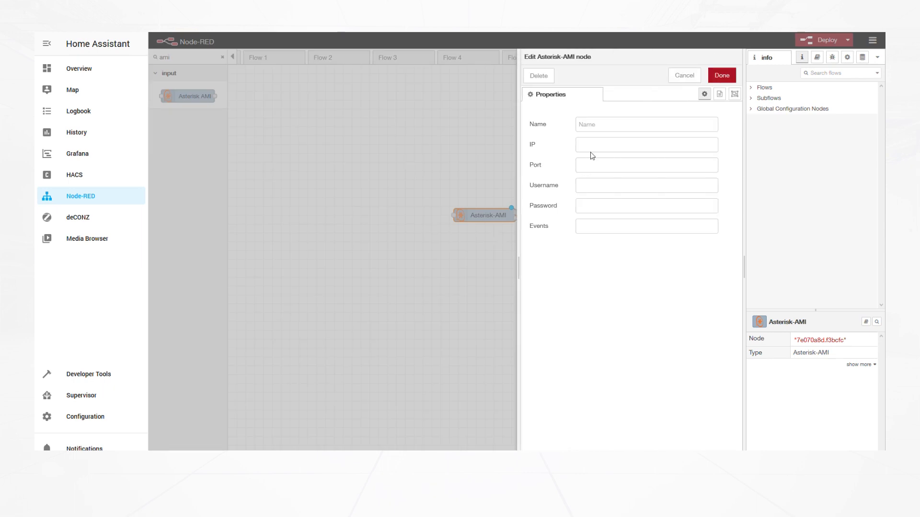
Name the node Asterisk AMI Connection with IP 192.168.250.1 and port 5038
left_click(601, 128)
type("Asteri")
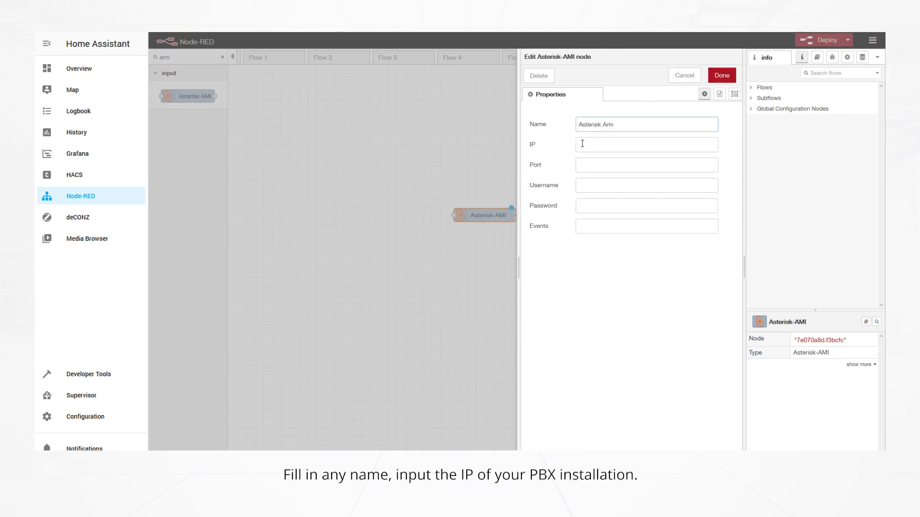
type("sk AMI Connection")
left_click(582, 144)
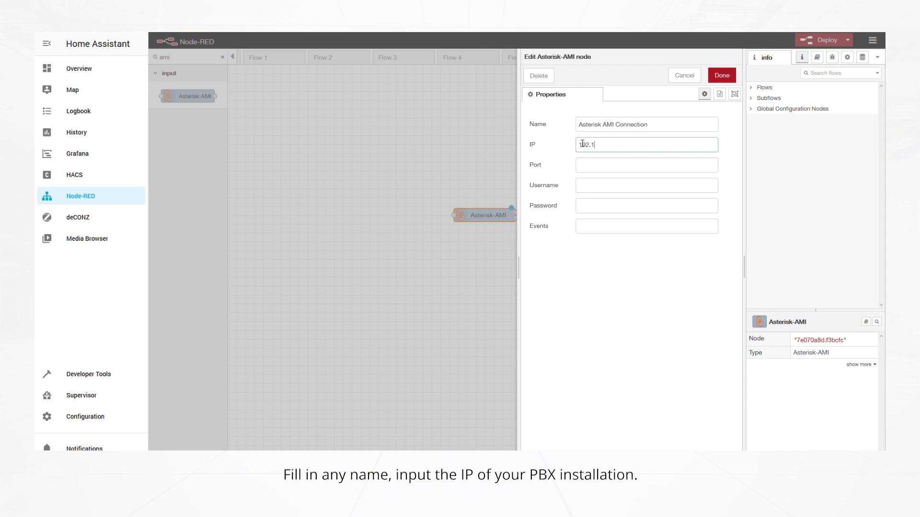
type("192.168.250.1")
left_click(598, 167)
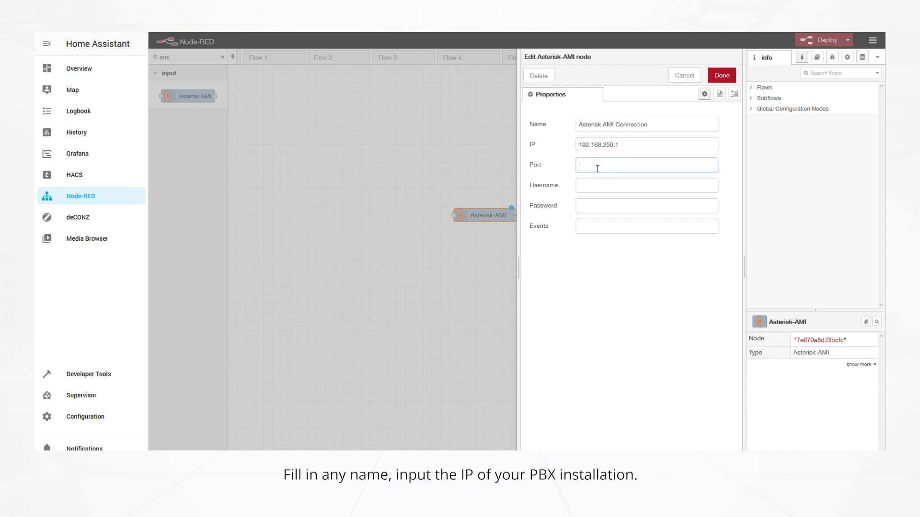
type("5038")
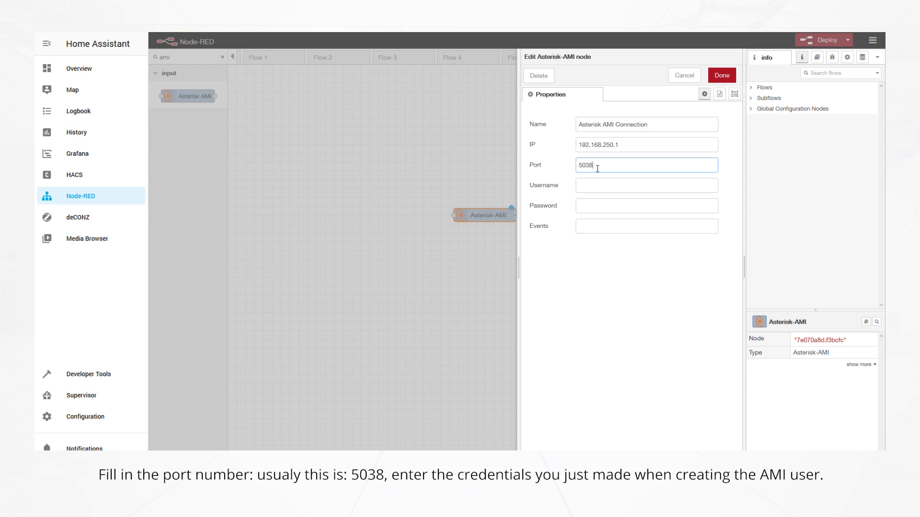
Enter the Ami-Nodered username, paste the AMI secret, and set events to call
left_click(609, 190)
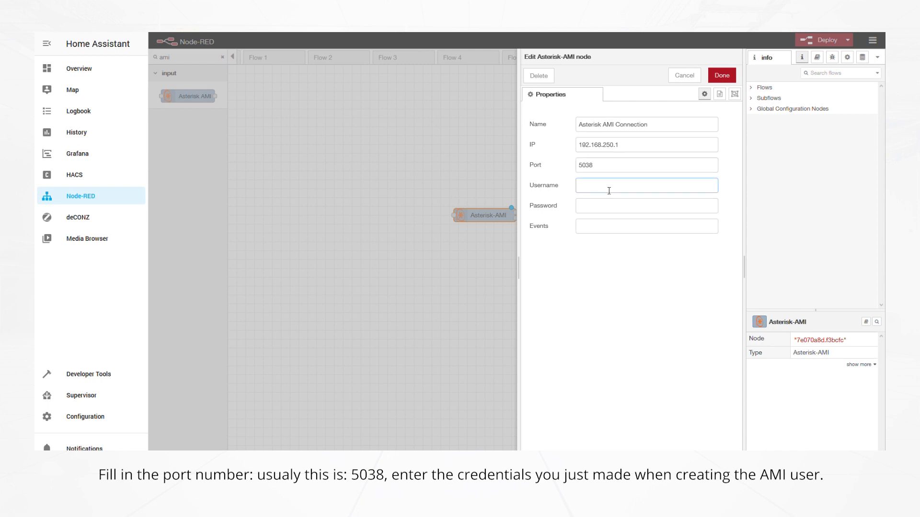
type("Ami-nodered")
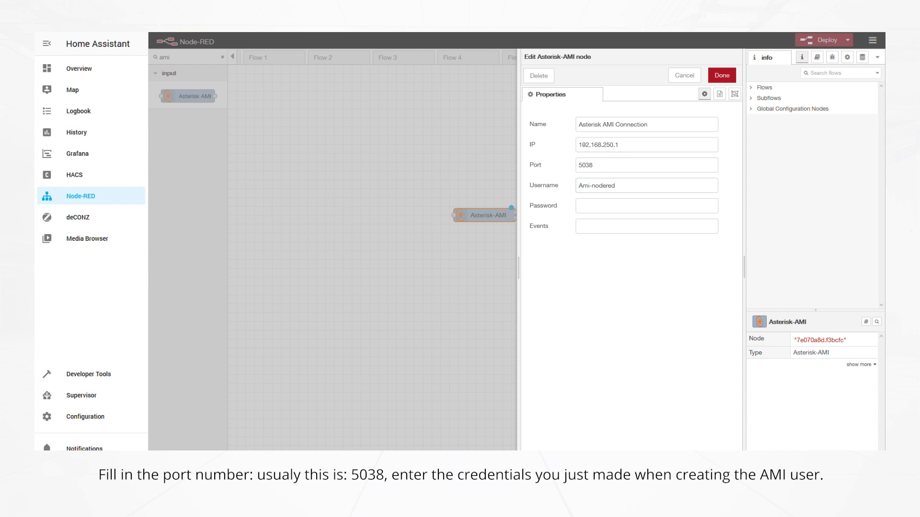
left_click(585, 210)
key("ctrl+v")
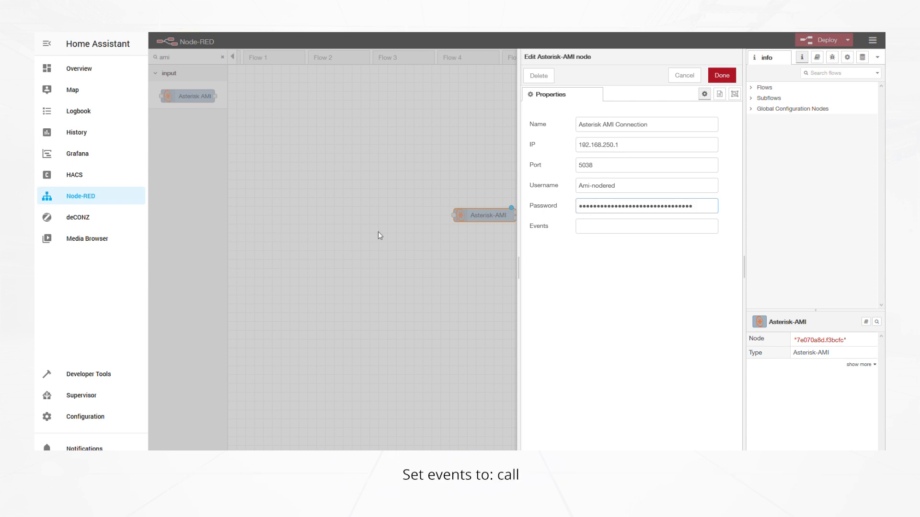
left_click(605, 230)
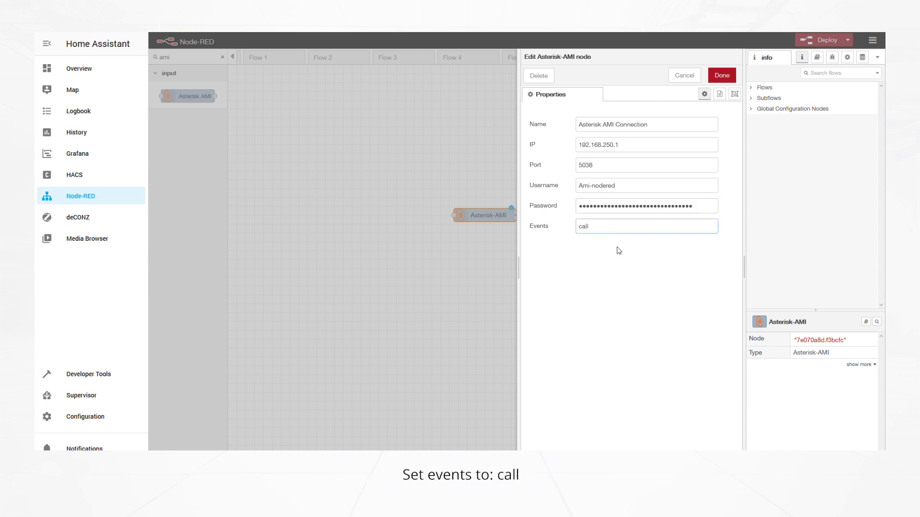
type("call")
left_click(729, 80)
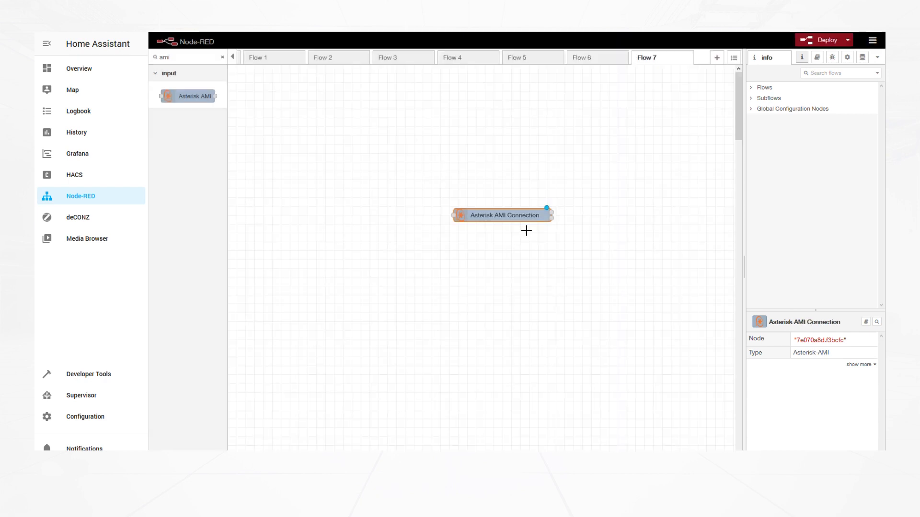
Deploy the flow and dismiss the deployment notice
left_click(821, 40)
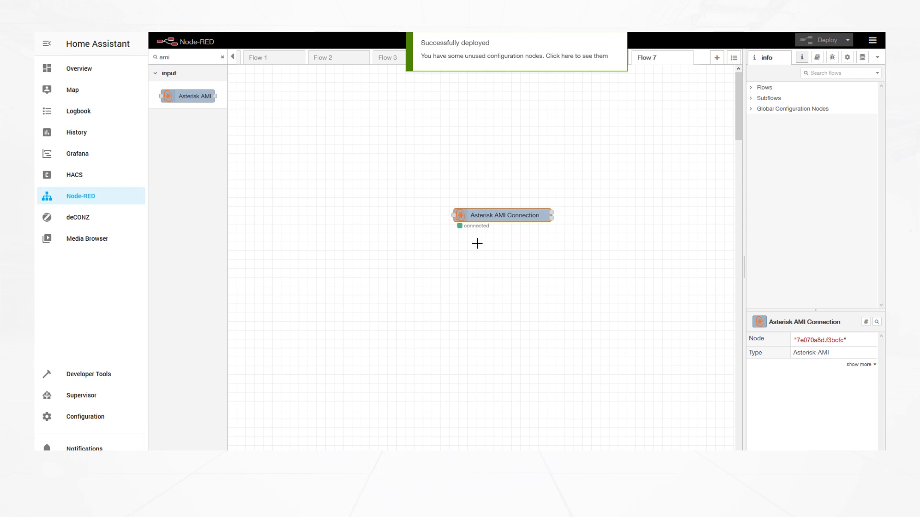
left_click(356, 84)
double_click(183, 57)
Place a change node left of the AMI node and make its first rule delete msg.payload
type("hange")
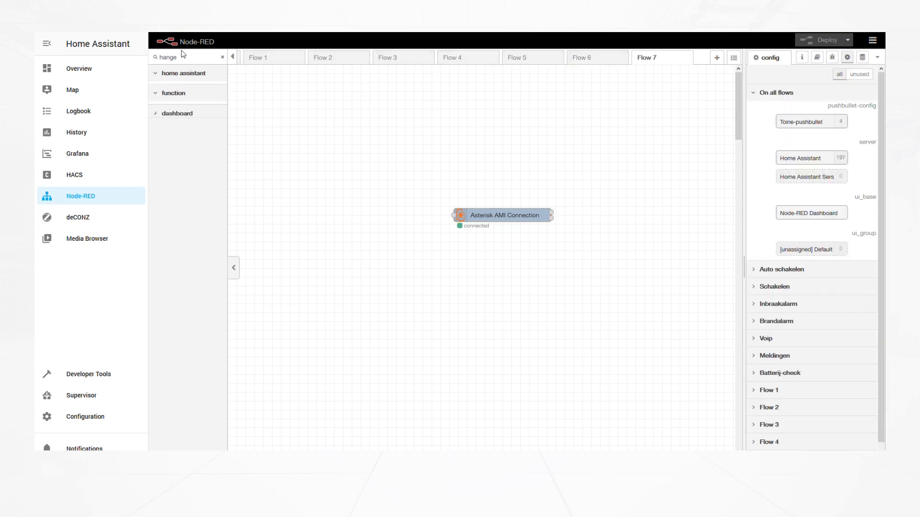
left_click_drag(191, 146, 378, 224)
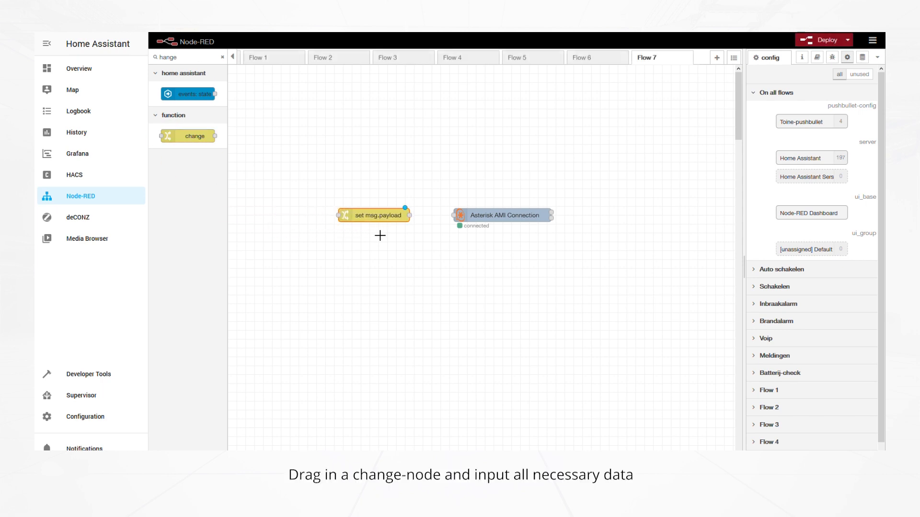
double_click(386, 218)
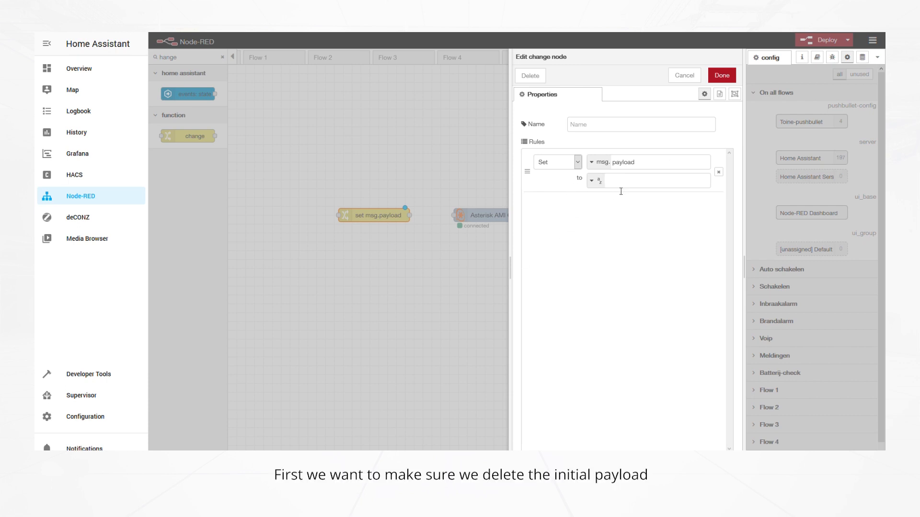
left_click(569, 164)
left_click(559, 196)
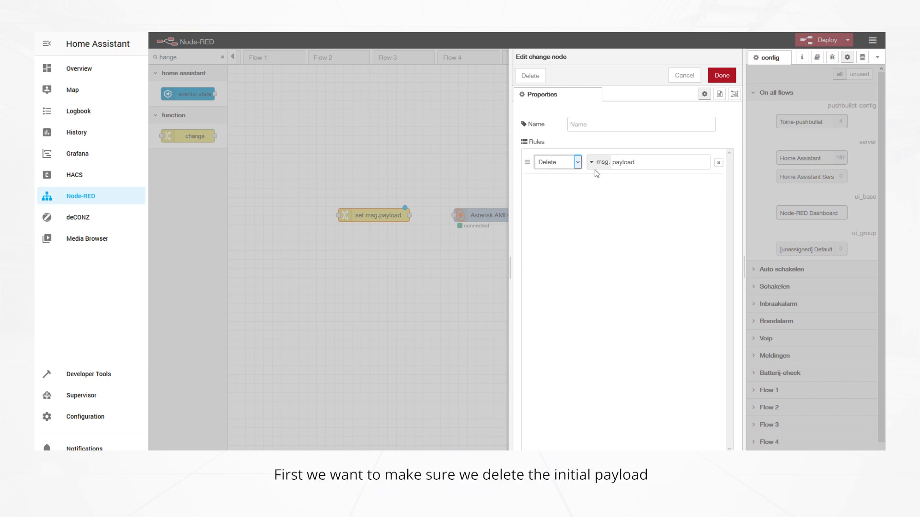
Add Set rules for payload.action Originate and payload.channel SIP/yourtrunk/xxxxx
left_click(537, 458)
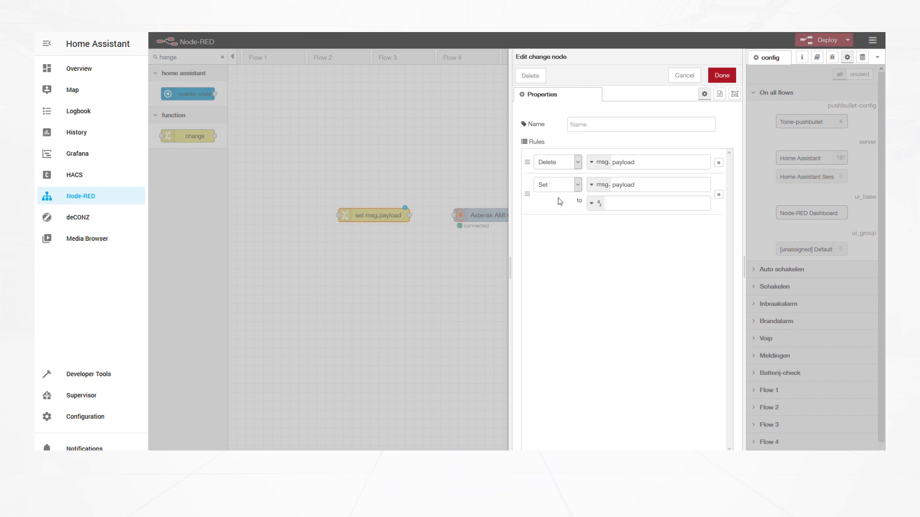
left_click(636, 186)
type(".actyio")
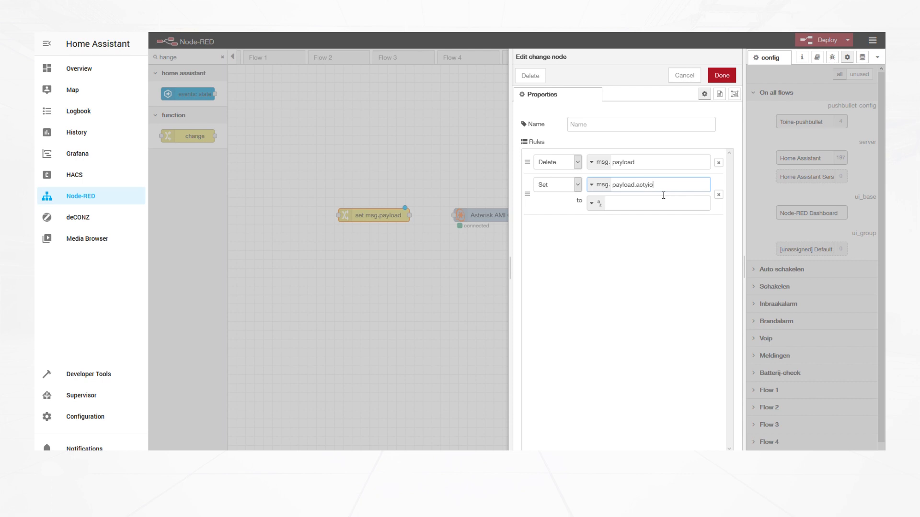
key("BackSpace")
key("BackSpace")
key("BackSpace")
type("ion")
left_click(645, 202)
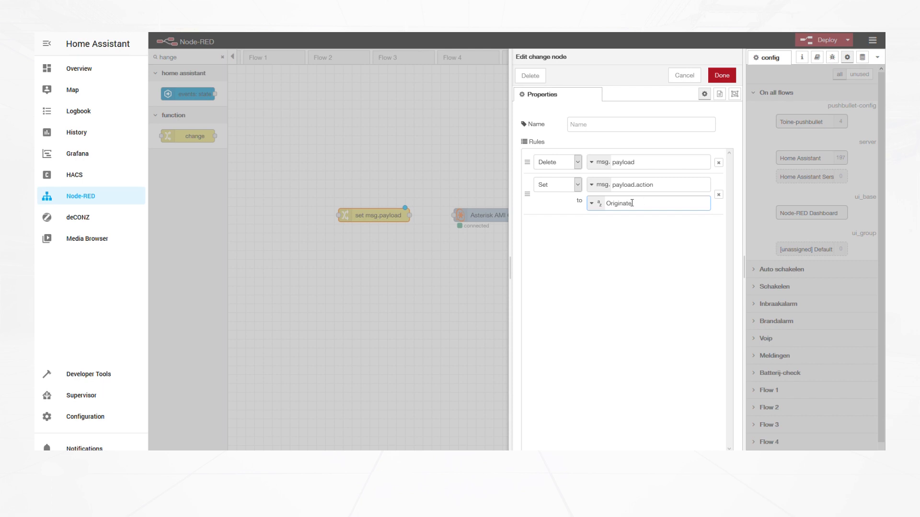
left_click(533, 460)
left_click(645, 228)
type(".channel")
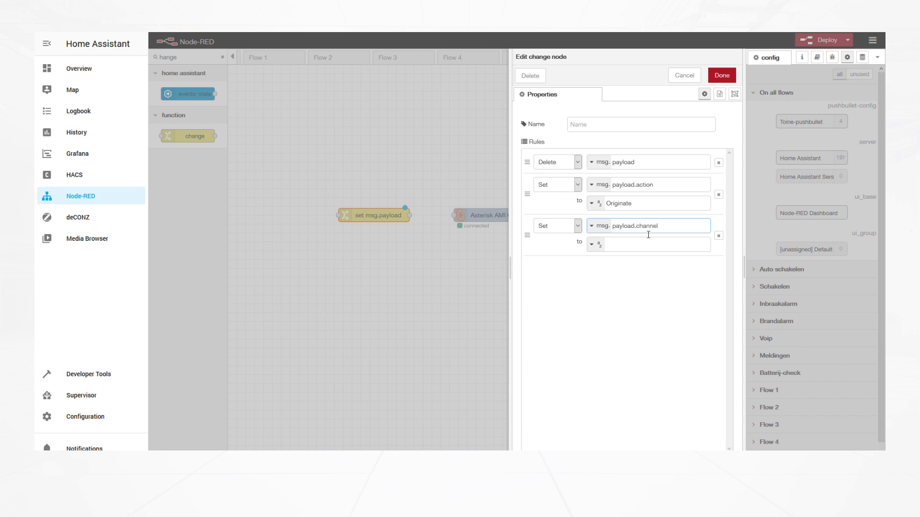
left_click(654, 247)
type("S")
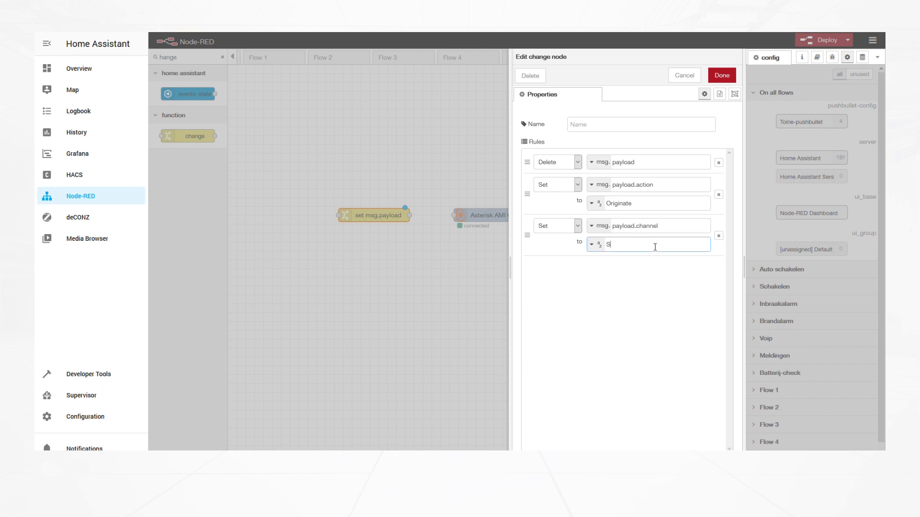
type("IP")
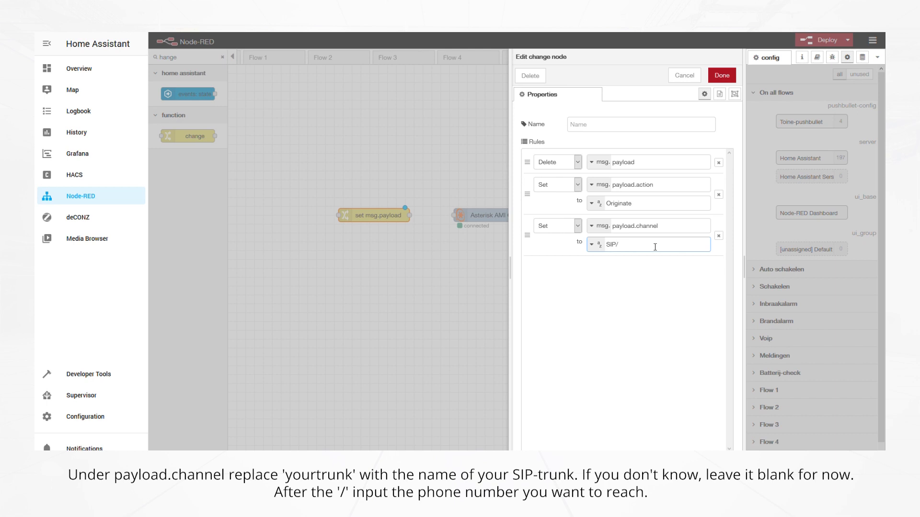
type("/yourtrunk")
type("/number")
type("yo")
key("BackSpace")
key("BackSpace")
key("BackSpace")
key("BackSpace")
key("BackSpace")
key("BackSpace")
key("BackSpace")
key("BackSpace")
type("xxxxx")
Add Set rules for payload.exten and payload.context from-trunk
left_click(538, 459)
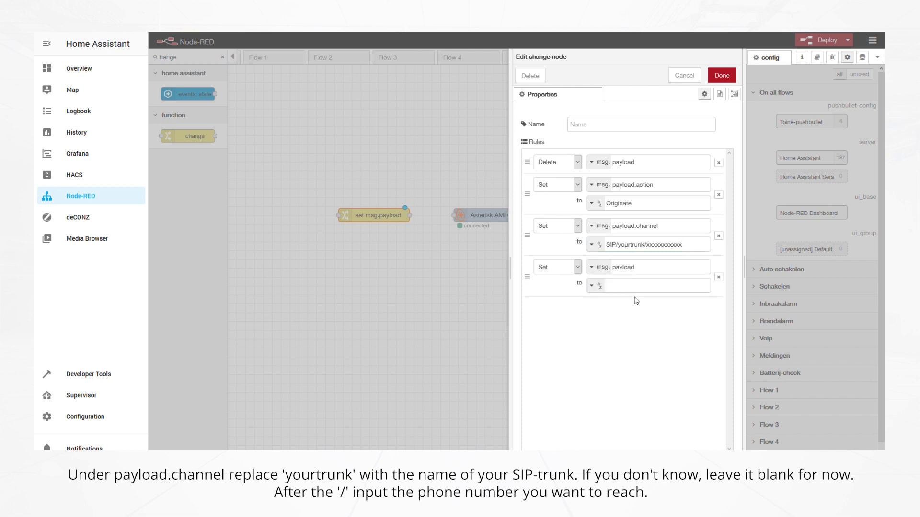
double_click(644, 274)
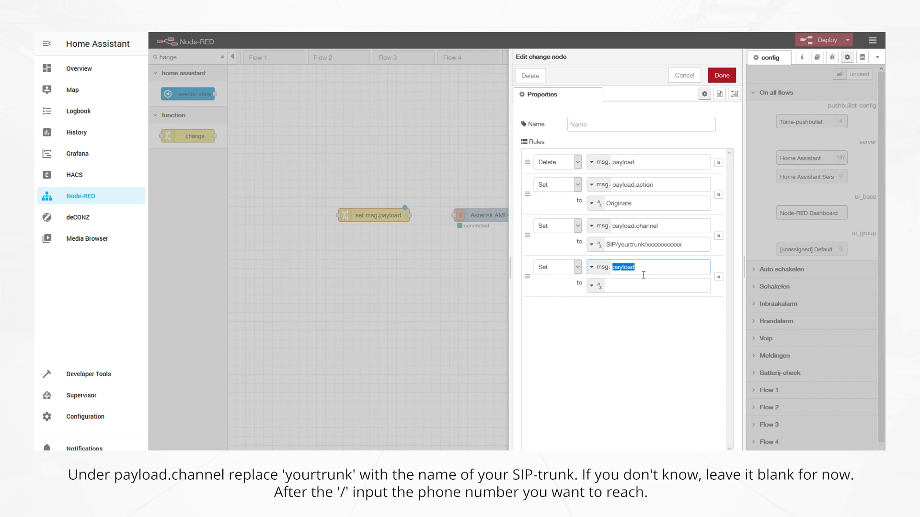
left_click(643, 275)
type(".exten")
left_click(650, 287)
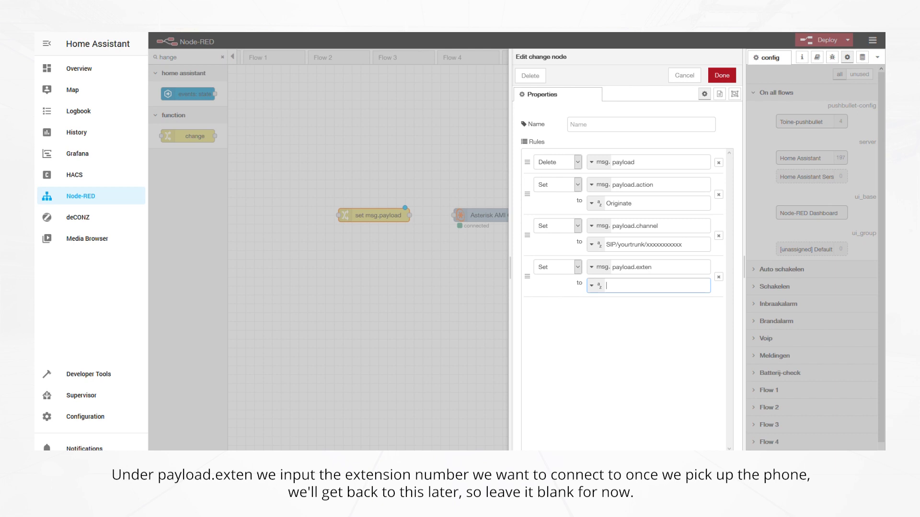
left_click(534, 458)
left_click(622, 333)
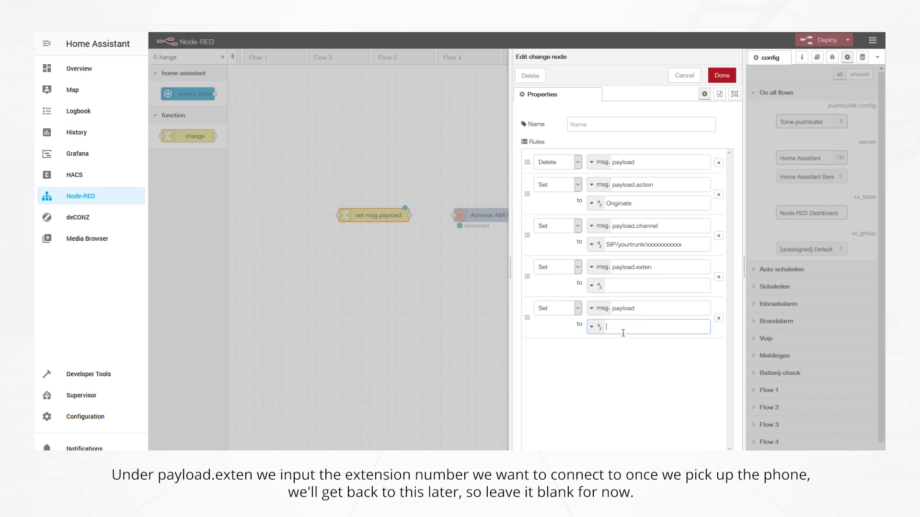
left_click(681, 311)
type(".context")
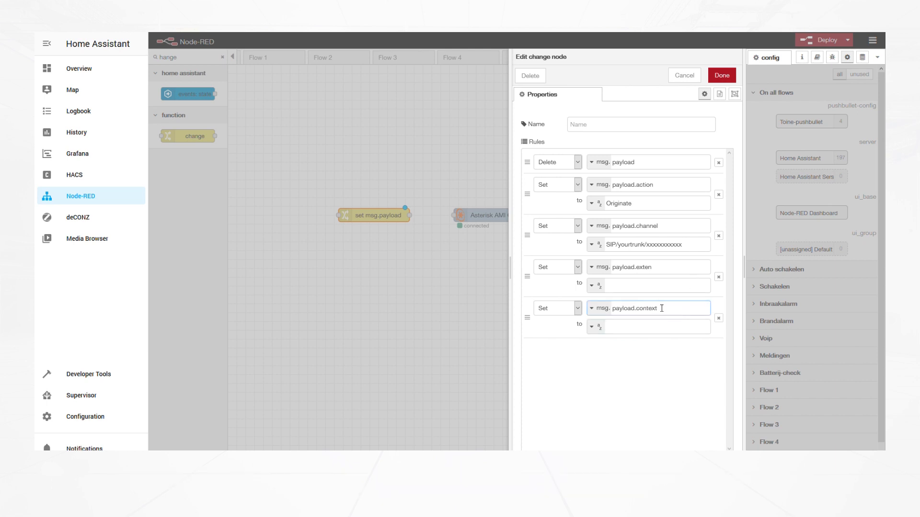
left_click(662, 333)
type("from-trunk")
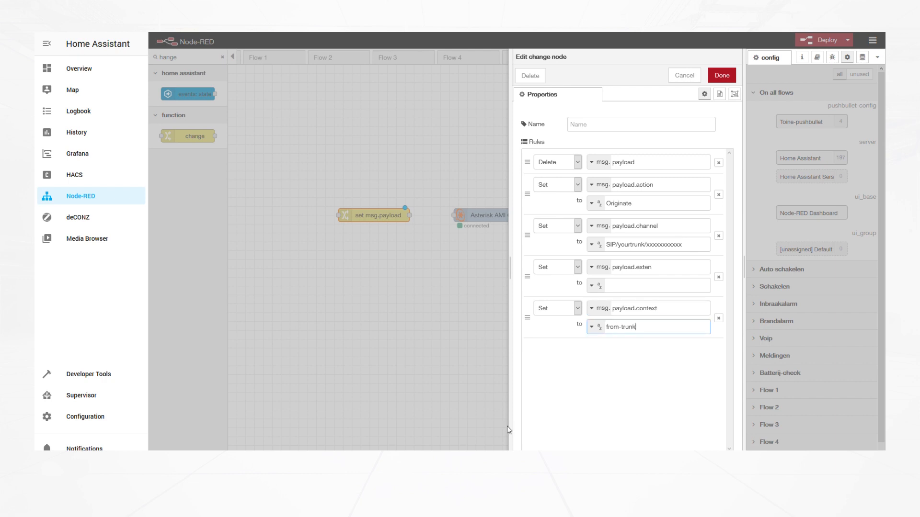
Add payload.priority 1 and payload.CallerID xxxxxxxxxxx rules, then save the seven-rule change node
left_click(531, 458)
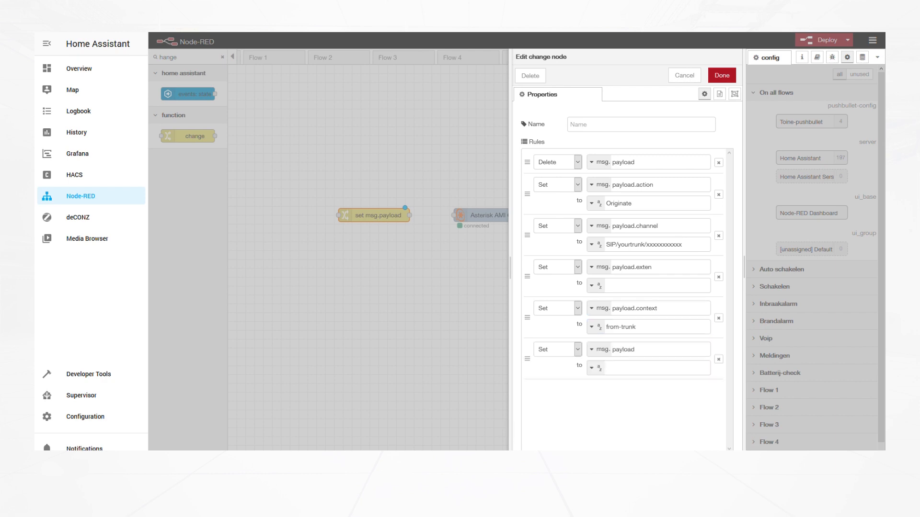
left_click(648, 356)
left_click(655, 372)
left_click(534, 456)
left_click(652, 395)
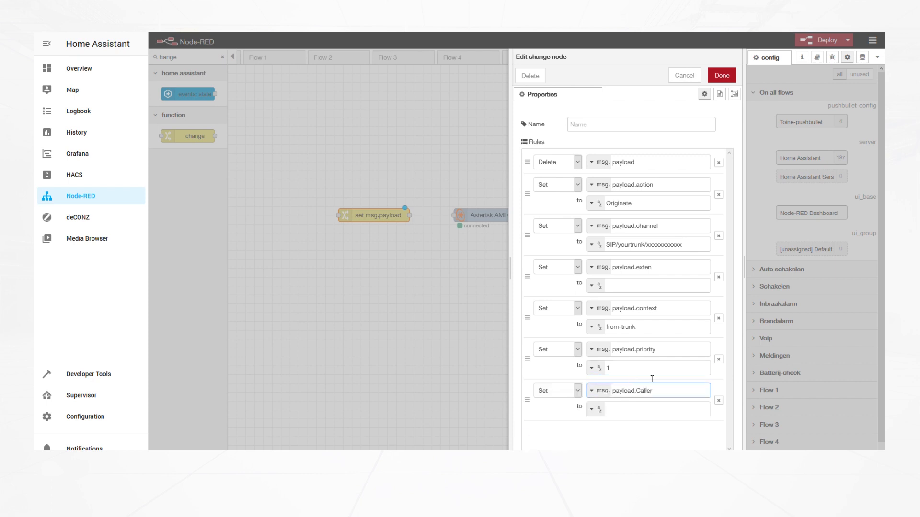
left_click(665, 411)
type("xxxxxxxxxxx")
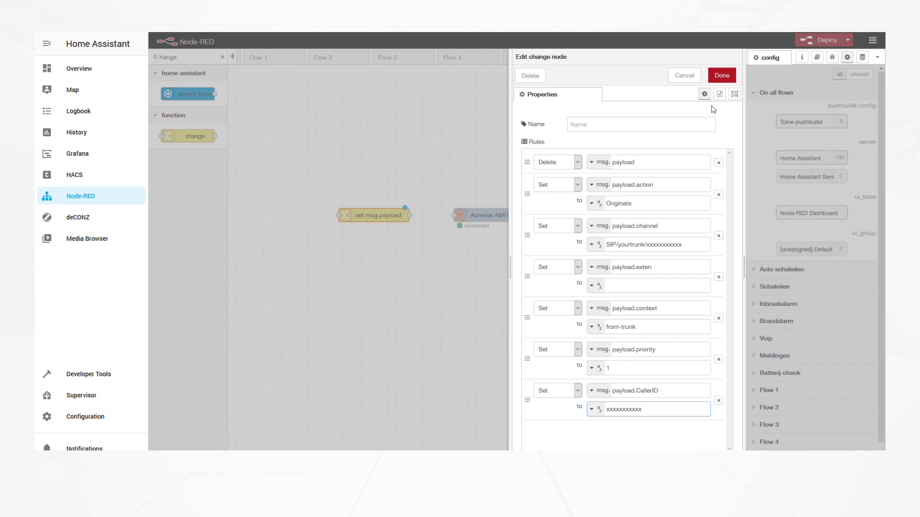
left_click(720, 76)
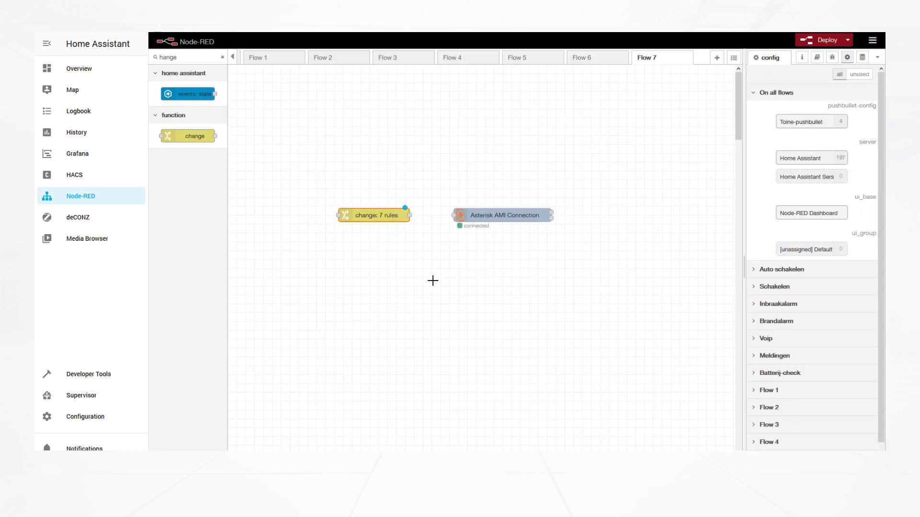
Wire change into Asterisk AMI Connection, add an inject node feeding change, and deploy
left_click_drag(410, 215, 455, 215)
double_click(191, 63)
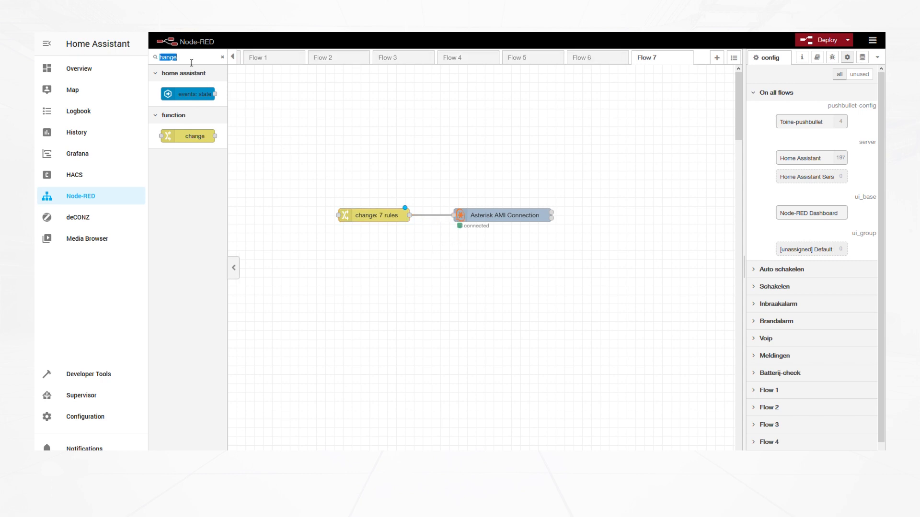
type("inject")
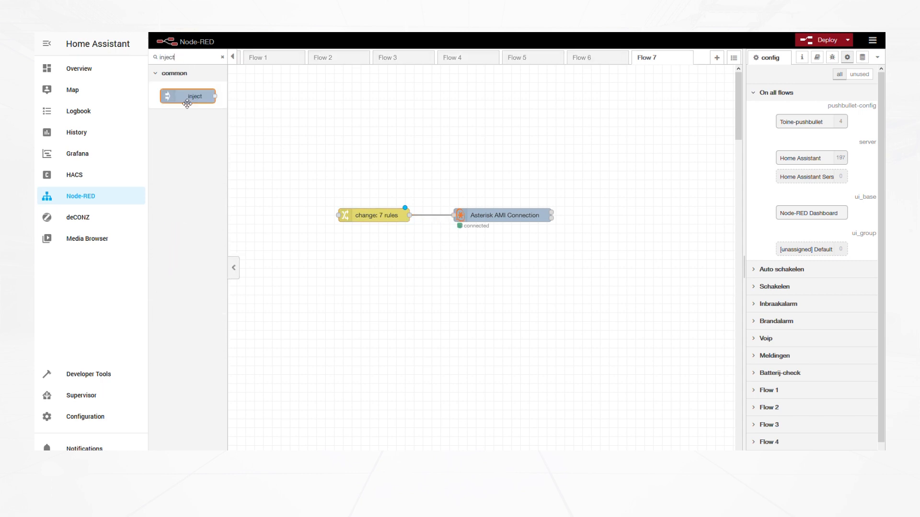
left_click_drag(189, 97, 345, 217)
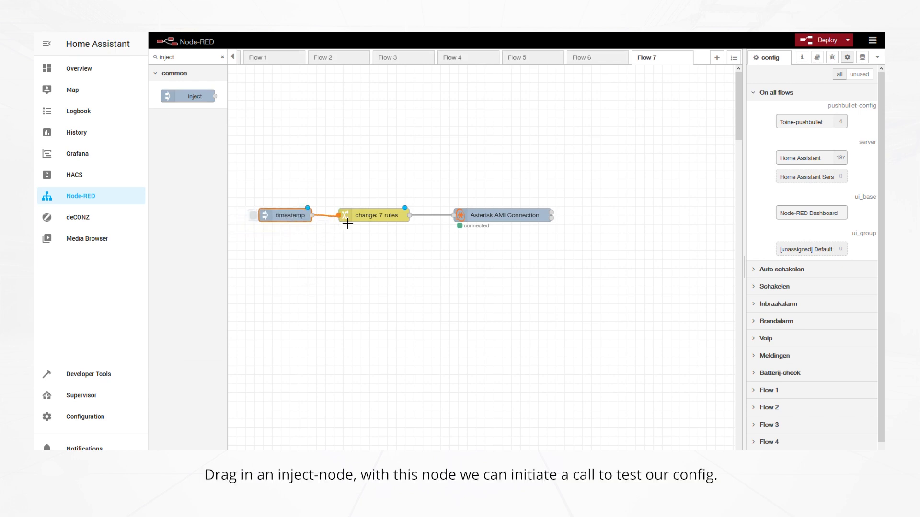
left_click(813, 40)
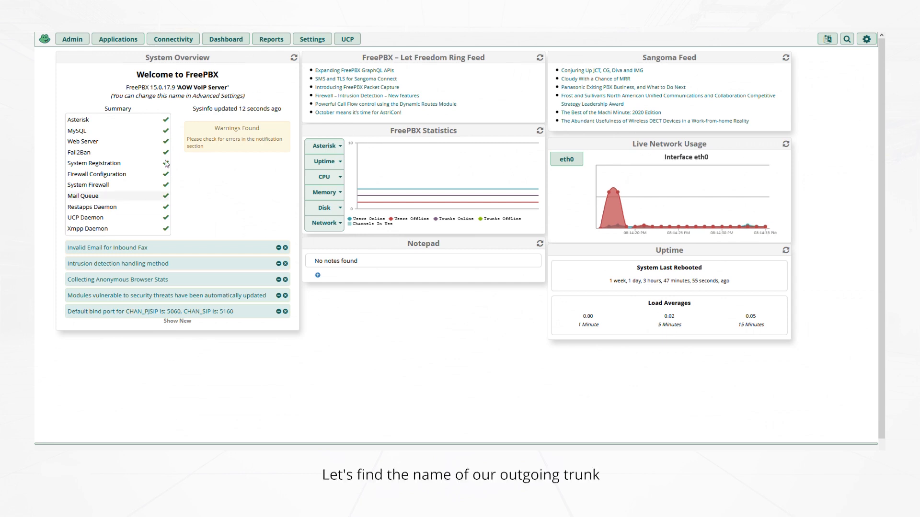
Open the Cheap_connect-uit trunk's sip settings and select its trunk name cheapconnect-uit
mouse_move(189, 40)
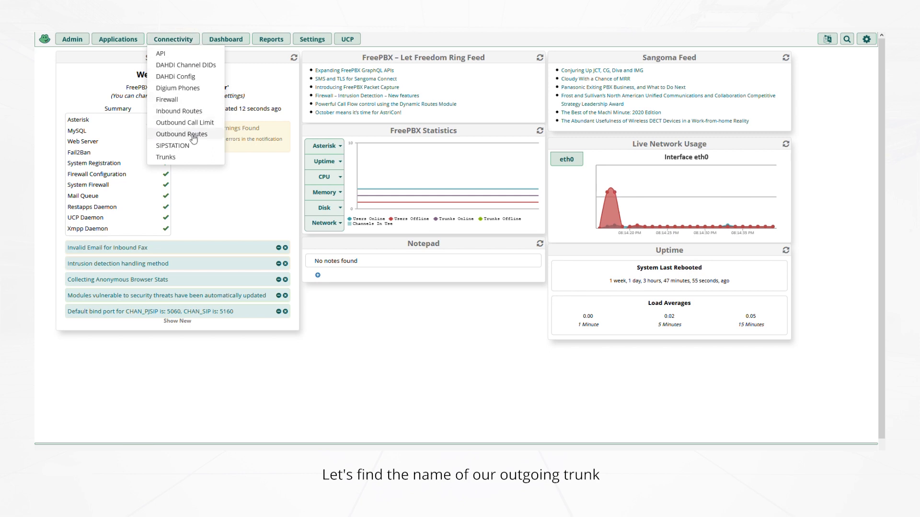
left_click(180, 160)
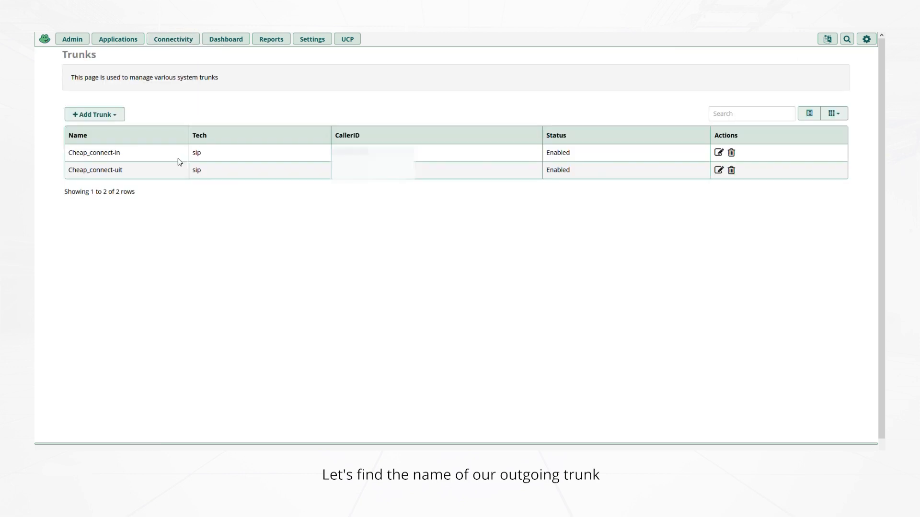
left_click(719, 170)
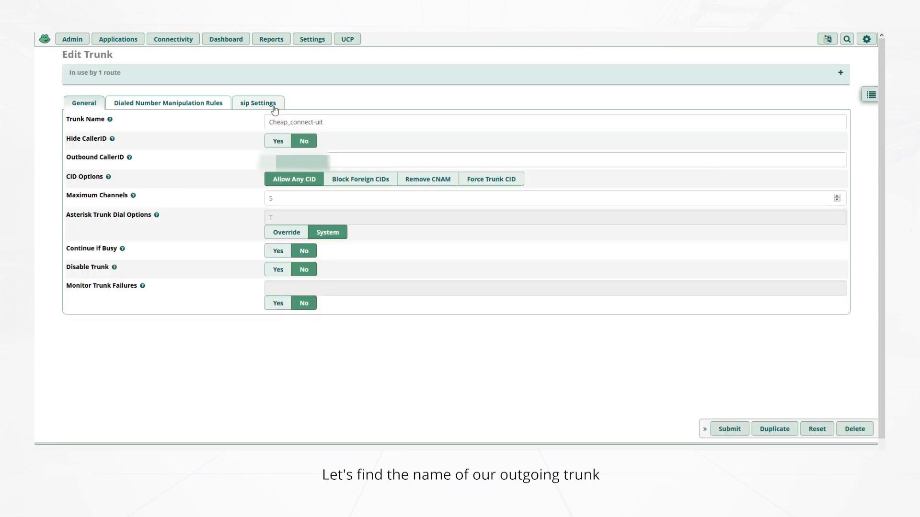
left_click(274, 110)
left_click_drag(271, 140, 337, 145)
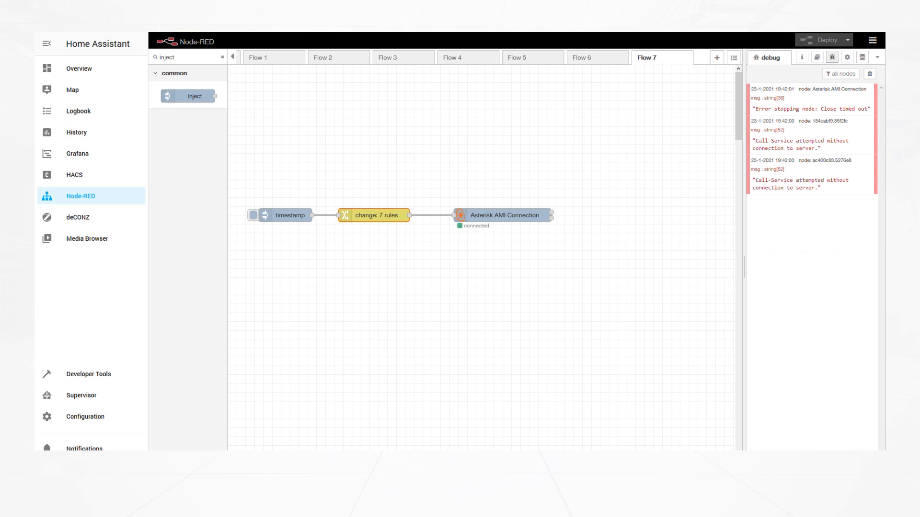
Replace yourtrunk with cheapconnect-uit in the change node's channel rule and save it
double_click(373, 216)
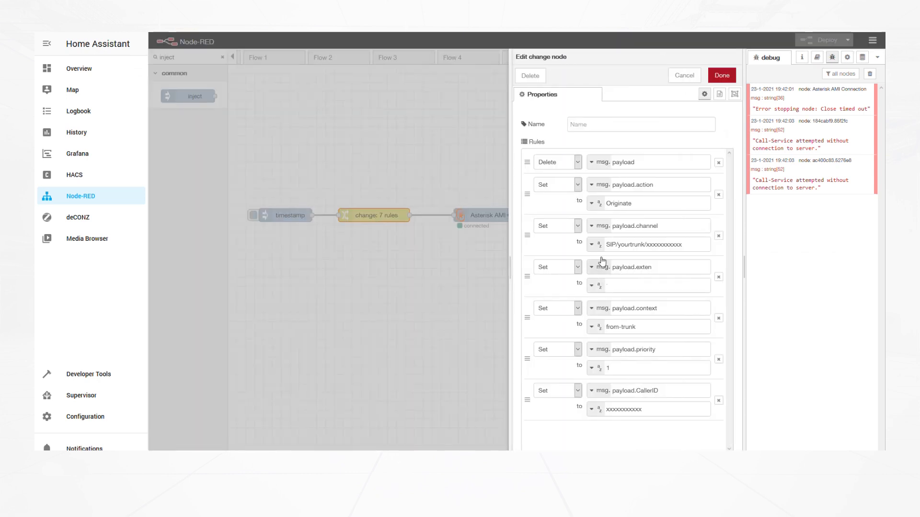
double_click(629, 245)
type("cheapconnect")
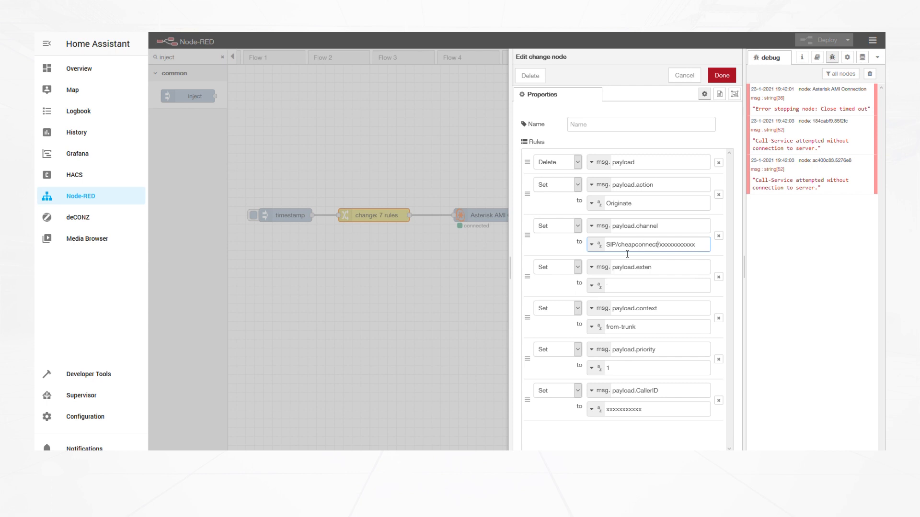
type("-uit")
left_click(723, 75)
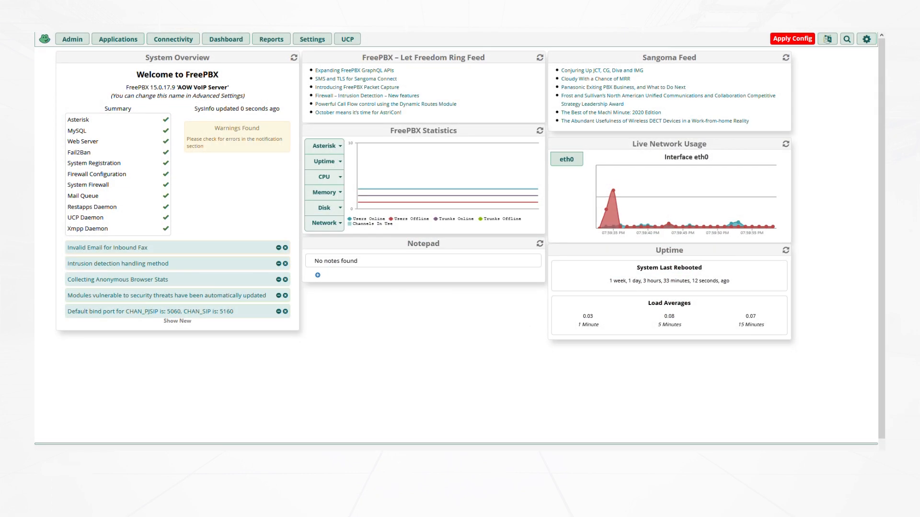
Create system recording custom-message with the custom/test audio file and accept the conversion warning
left_click(85, 40)
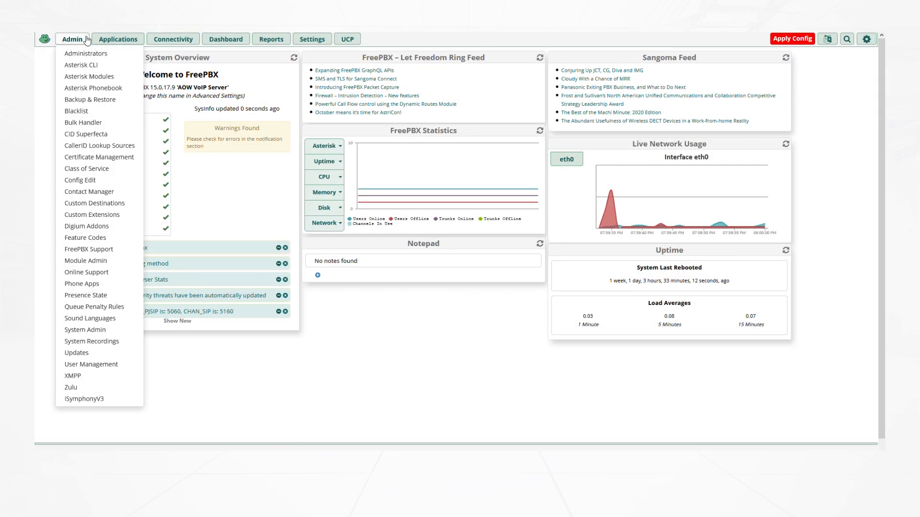
left_click(104, 342)
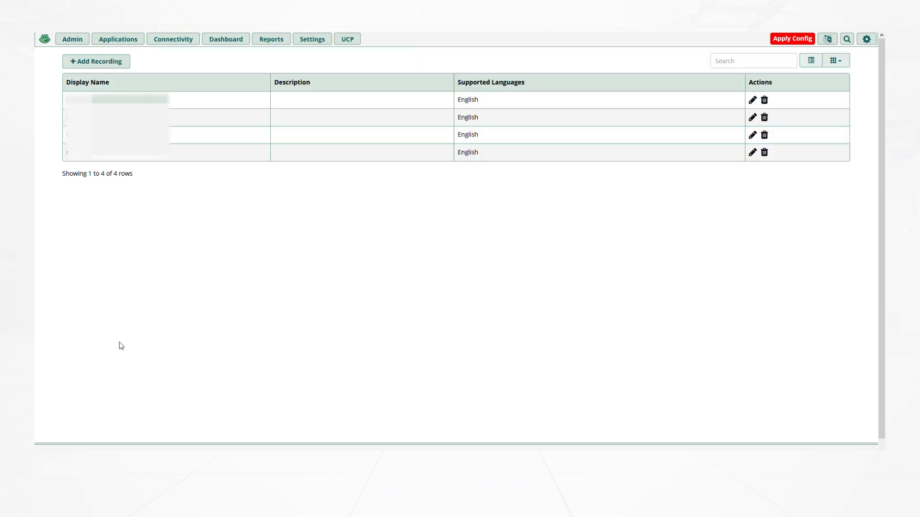
left_click(111, 67)
left_click(284, 82)
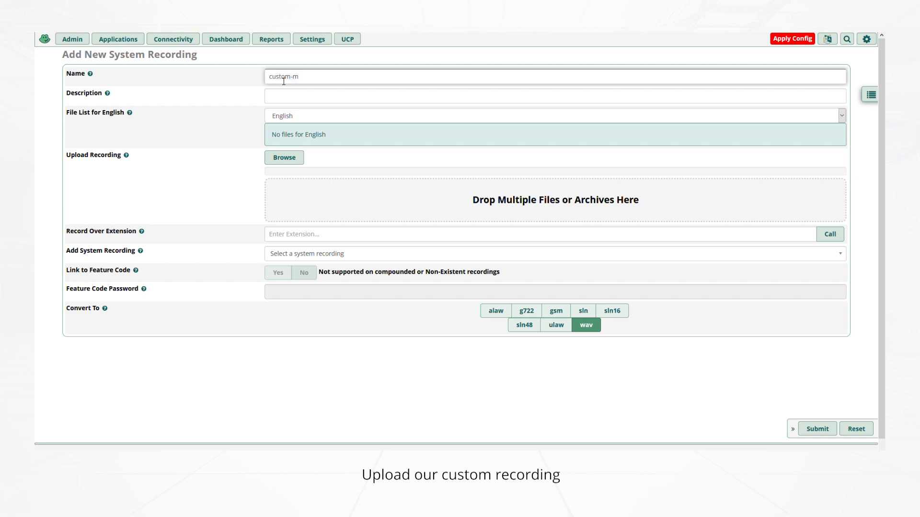
type("custom-message")
left_click(290, 159)
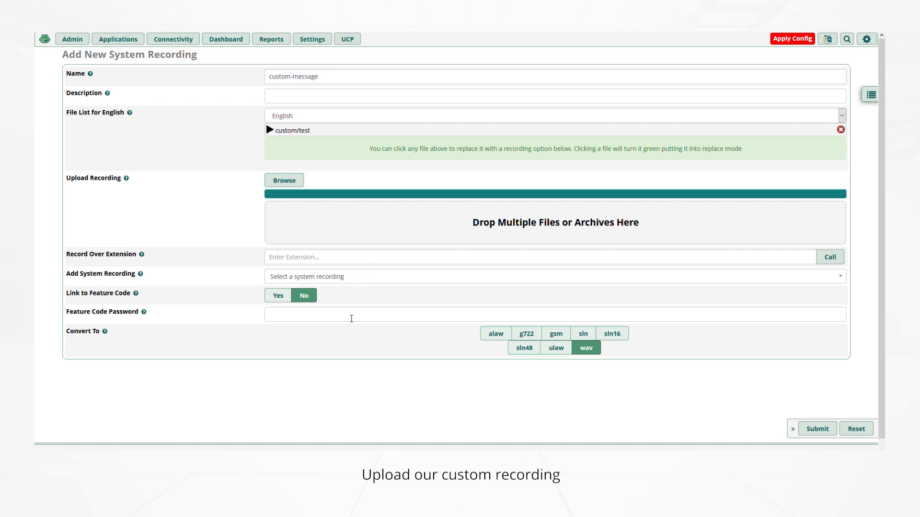
left_click(810, 433)
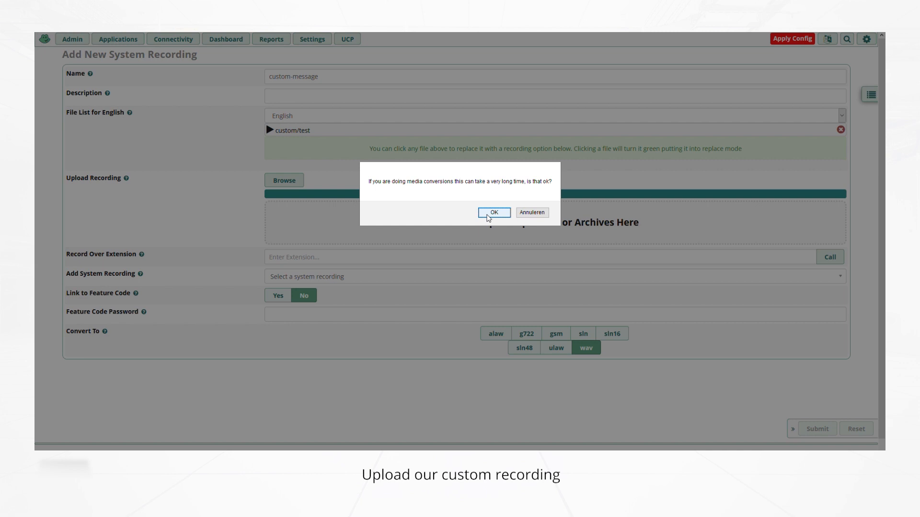
left_click(488, 218)
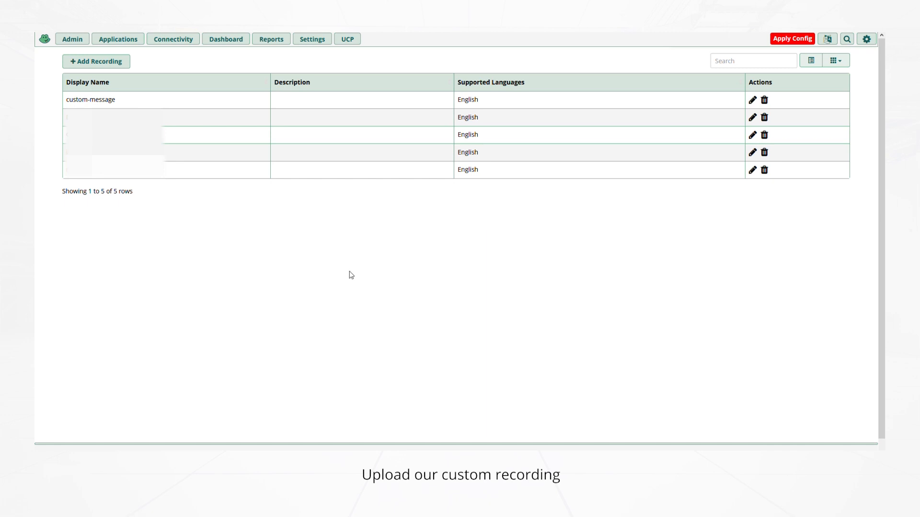
Start a new announcement with the description 'Our custom message'
left_click(118, 39)
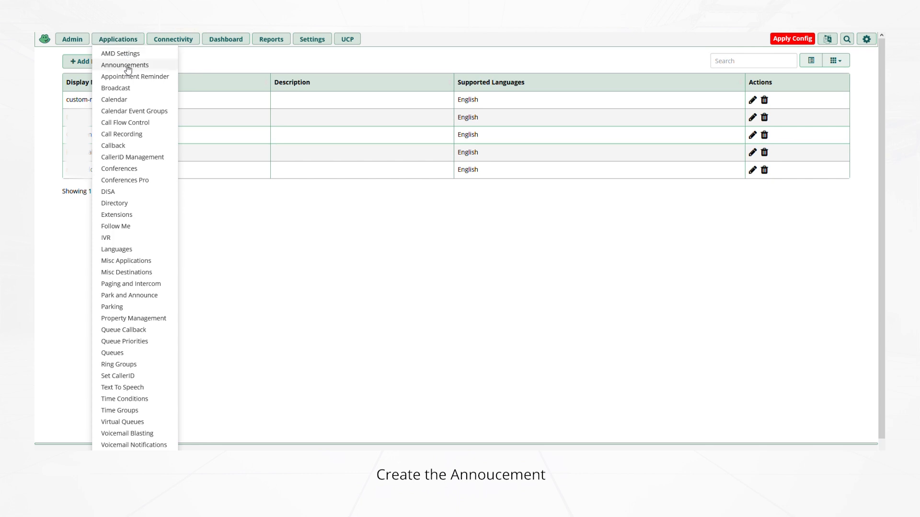
left_click(127, 66)
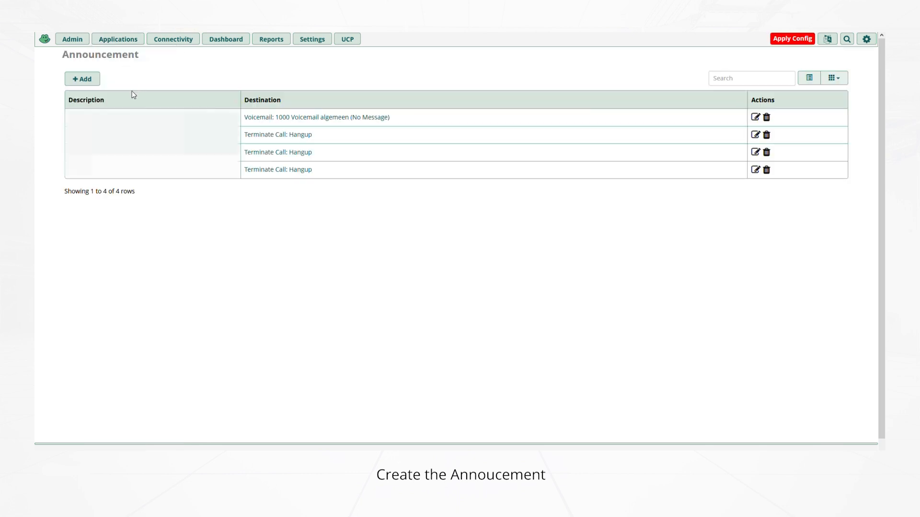
left_click(96, 81)
left_click(298, 84)
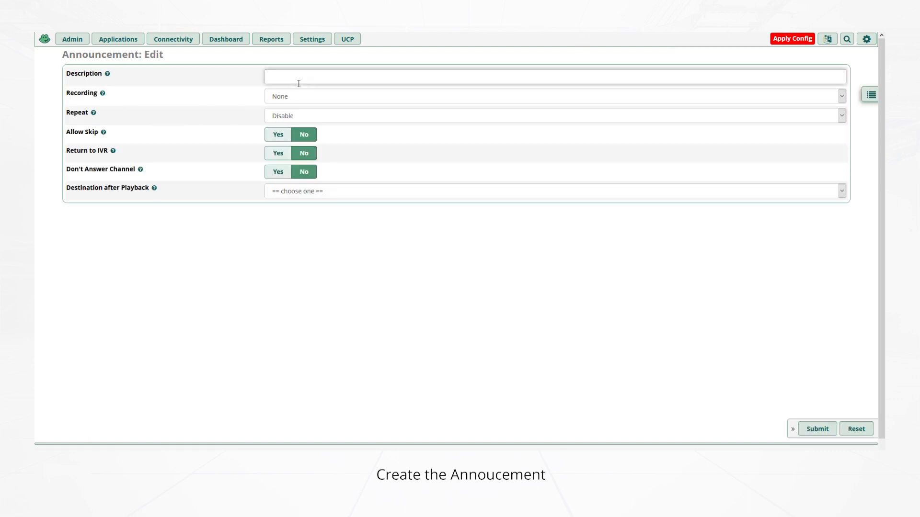
key("BackSpace")
key("BackSpace")
type("Our custom message")
Make it play the custom-message recording, then hang up, and submit it
left_click(304, 95)
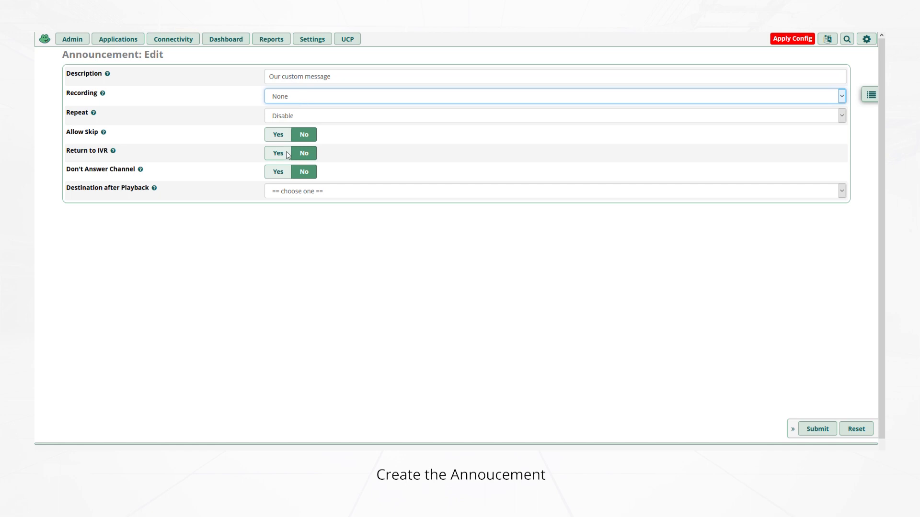
key("Down")
left_click(320, 193)
left_click(326, 225)
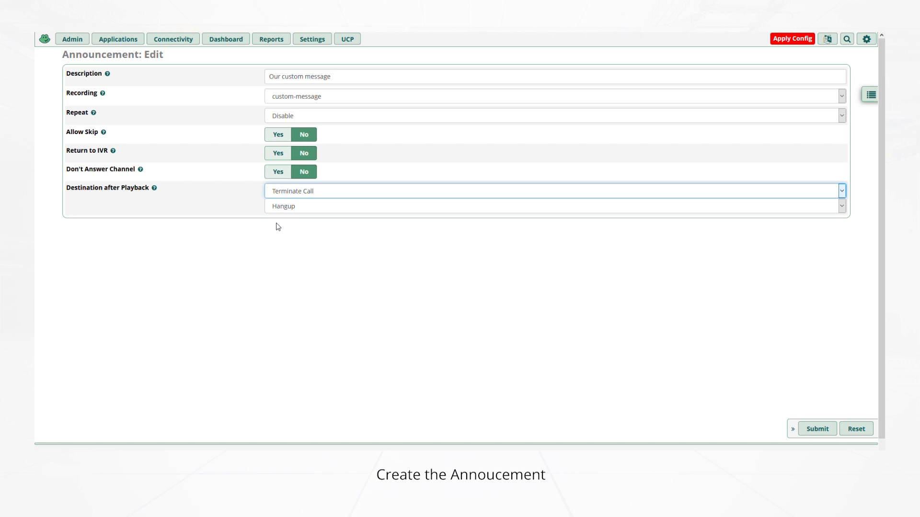
left_click(815, 430)
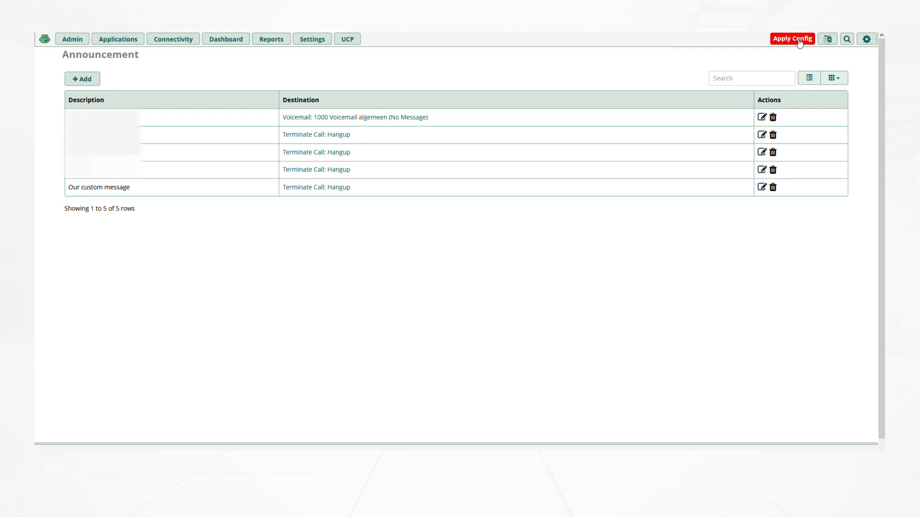
left_click(172, 41)
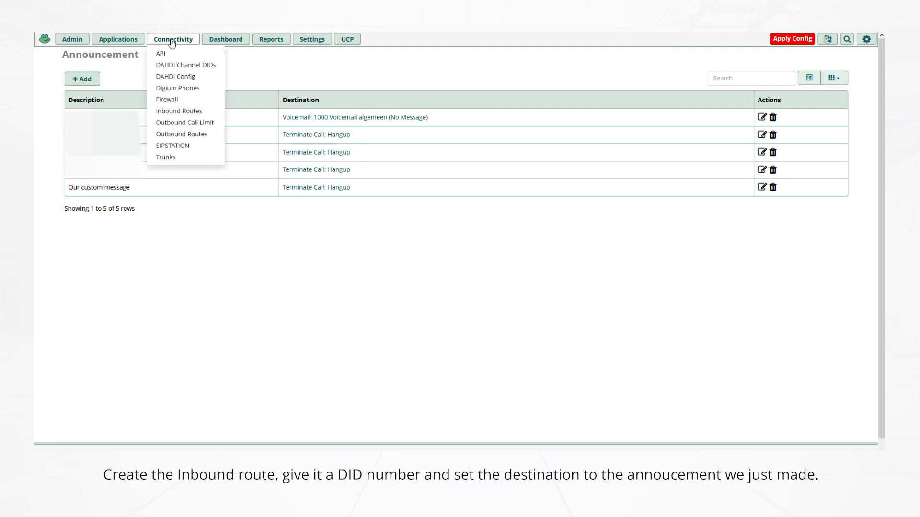
Add a new inbound route described 'Our custom message' with DID 1004
left_click(186, 113)
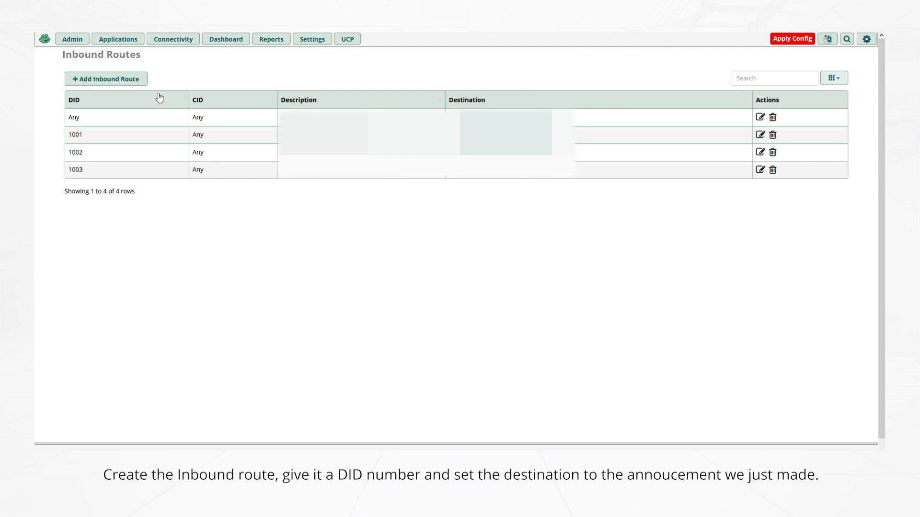
left_click(118, 82)
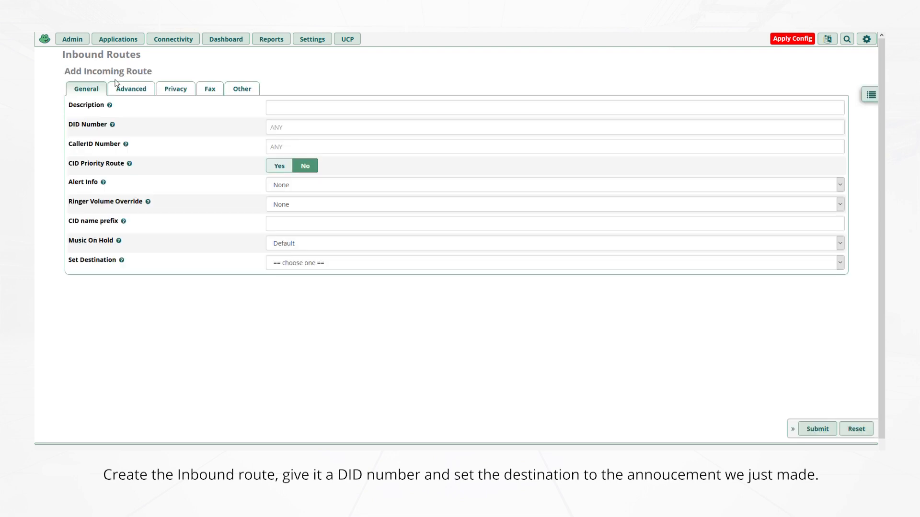
left_click(295, 108)
type("Custom")
key("BackSpace")
key("BackSpace")
key("BackSpace")
key("BackSpace")
key("BackSpace")
key("BackSpace")
key("BackSpace")
type("Our custom message")
left_click(290, 132)
type("1004")
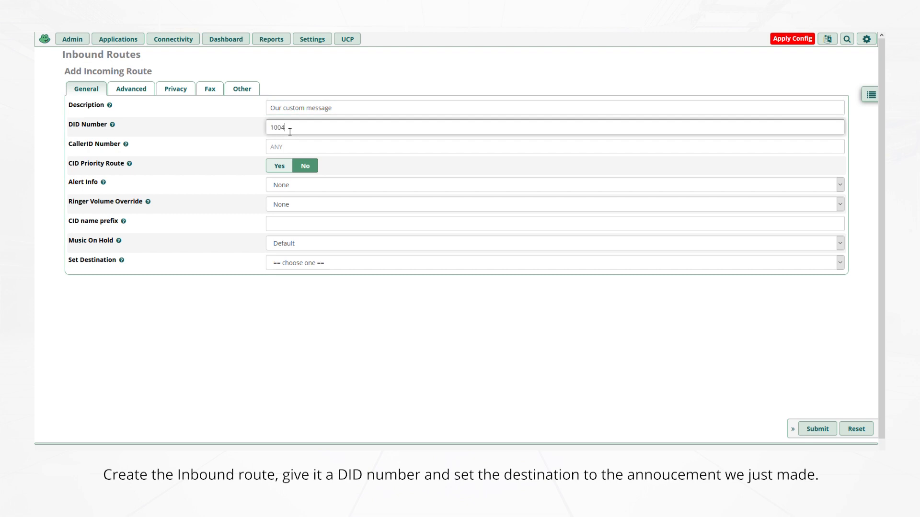
left_click(308, 149)
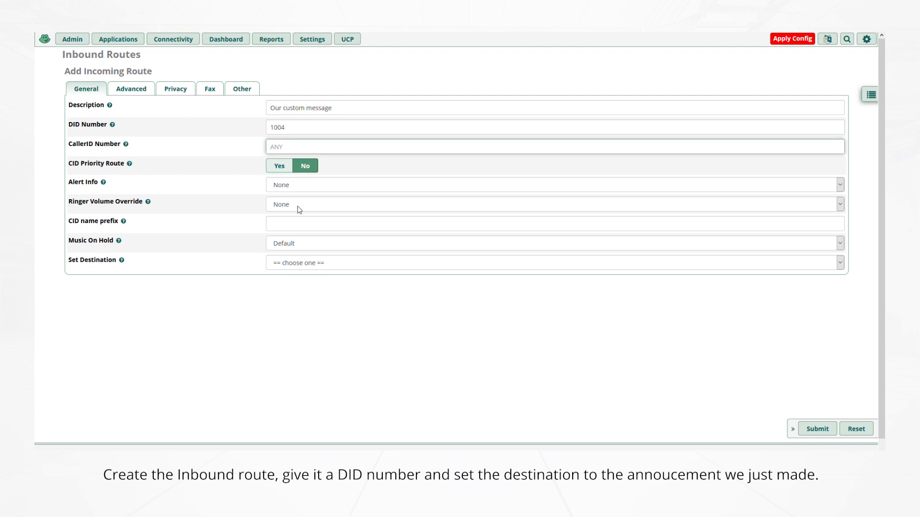
Send the route to the Our custom message announcement, submit, and apply the config
left_click(309, 261)
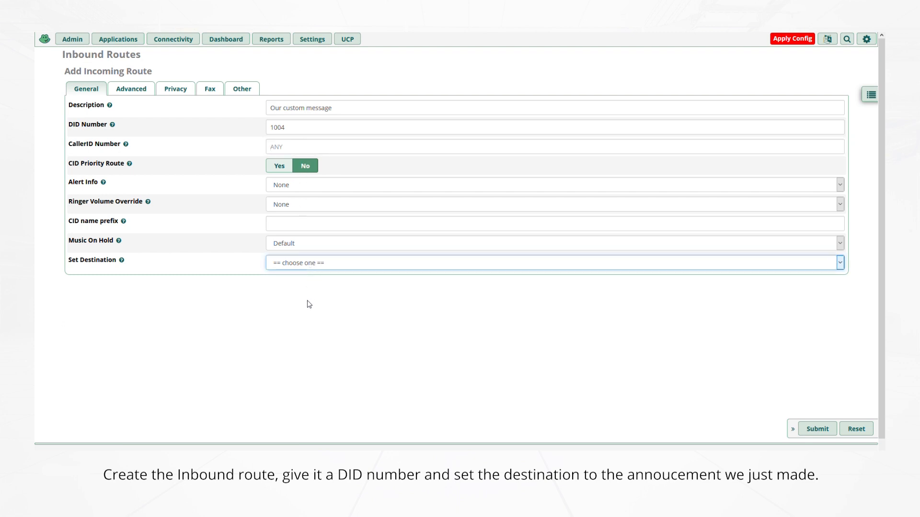
left_click(318, 298)
left_click(300, 281)
left_click(297, 338)
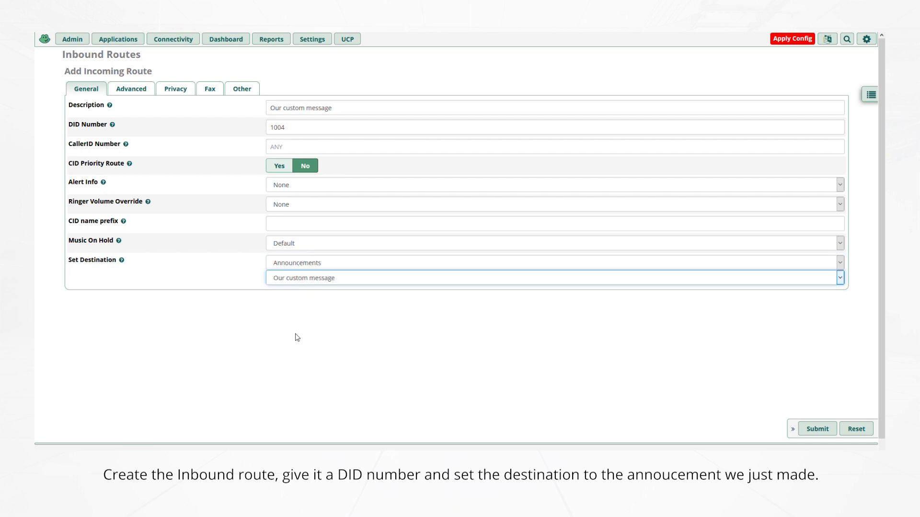
left_click(817, 430)
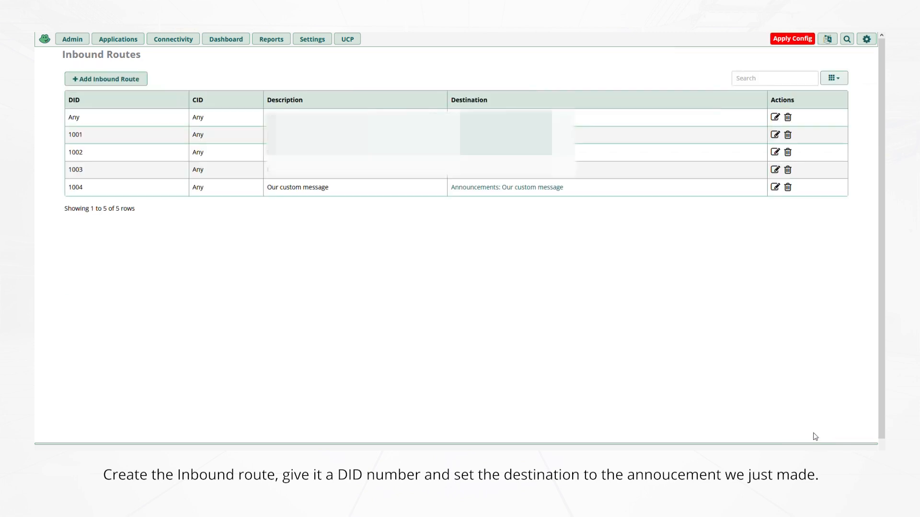
left_click(787, 41)
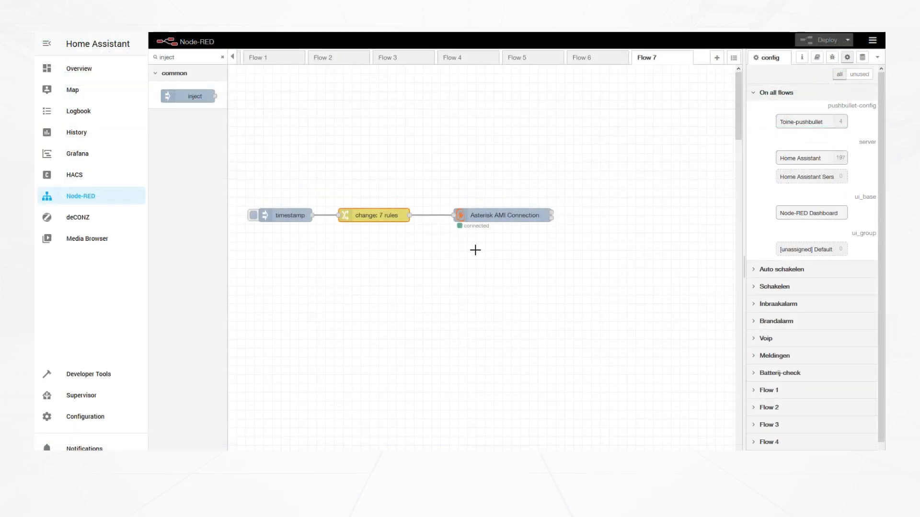
Enter the inbound route's DID as the change node's payload.exten value, then deploy
double_click(377, 221)
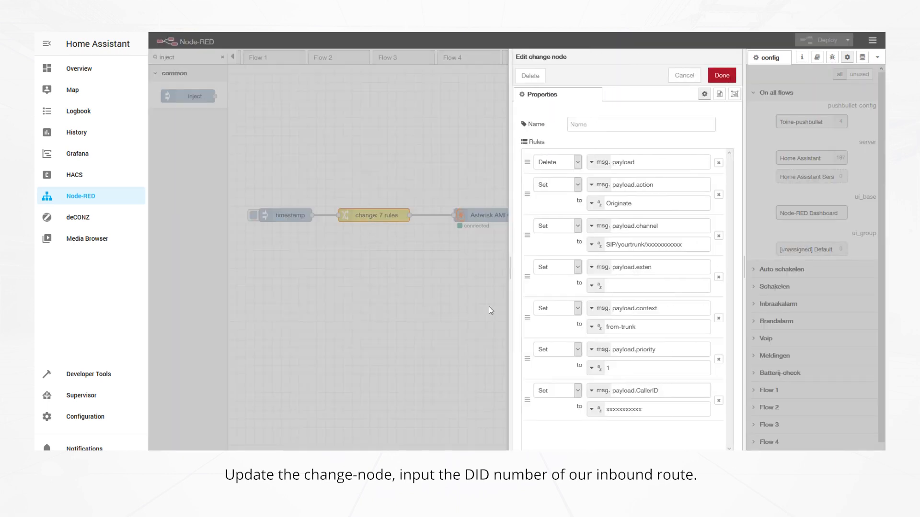
left_click(625, 287)
left_click(722, 77)
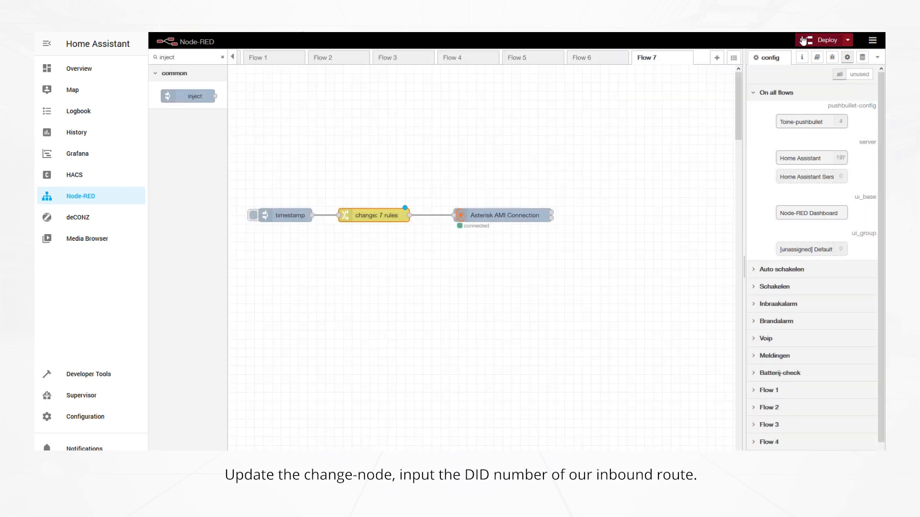
left_click(803, 40)
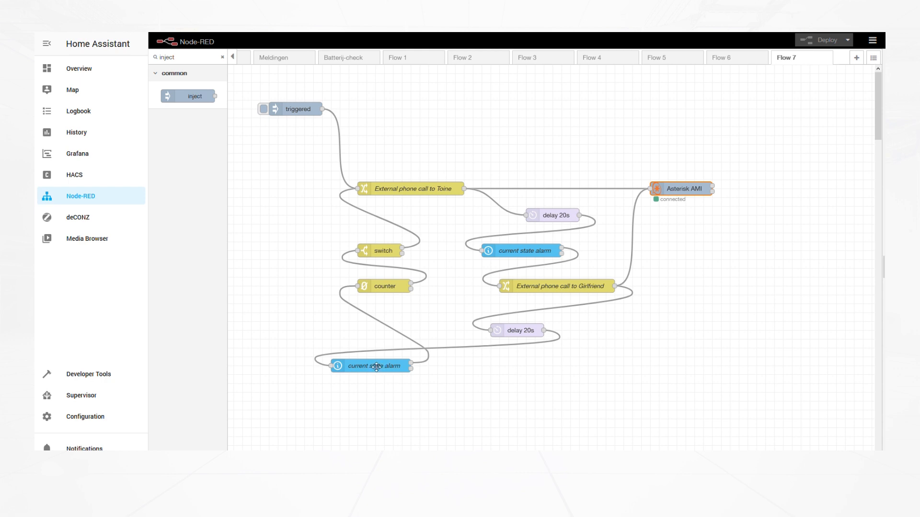
double_click(393, 289)
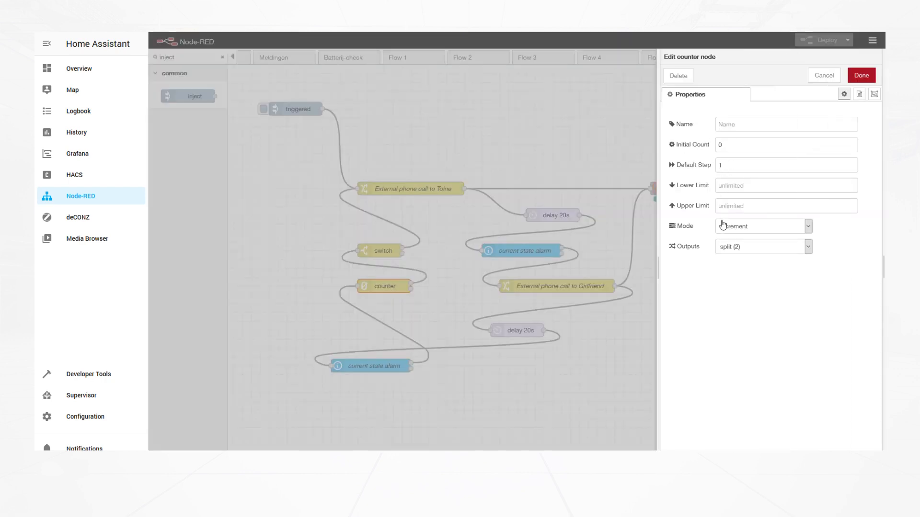
left_click(824, 77)
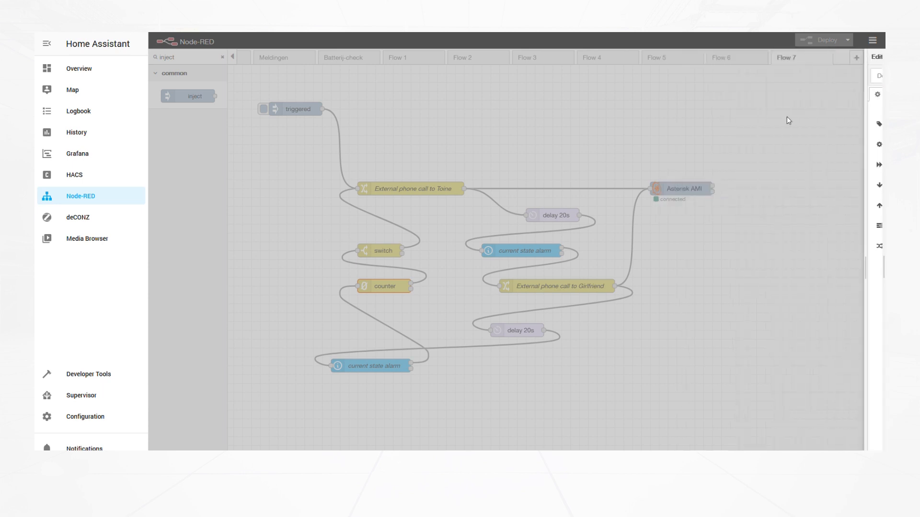
double_click(381, 252)
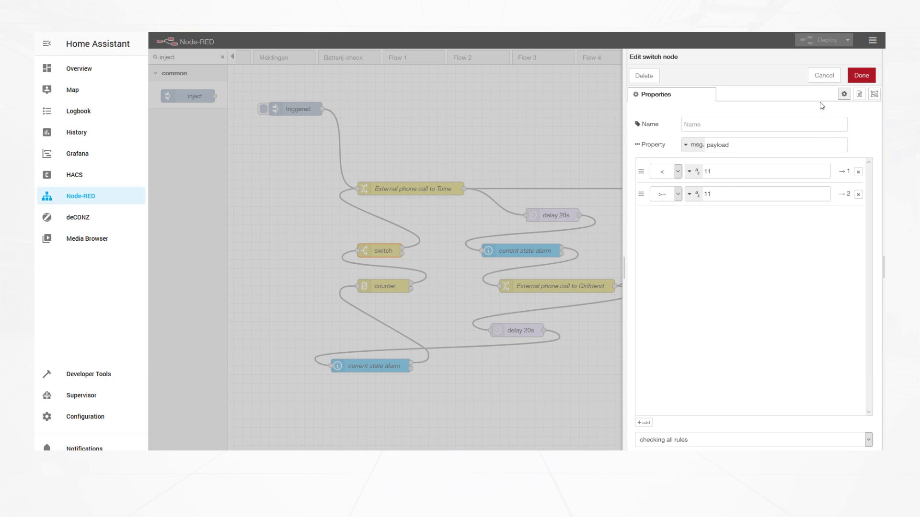
left_click(824, 75)
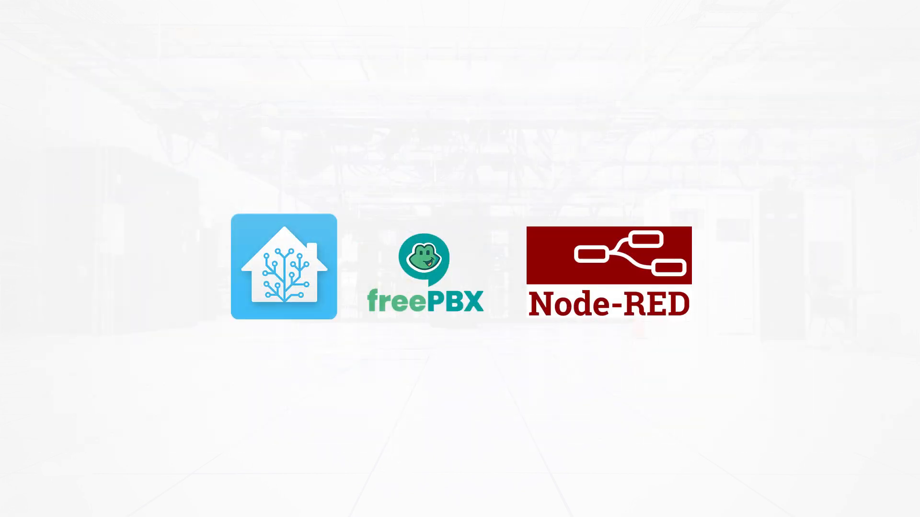